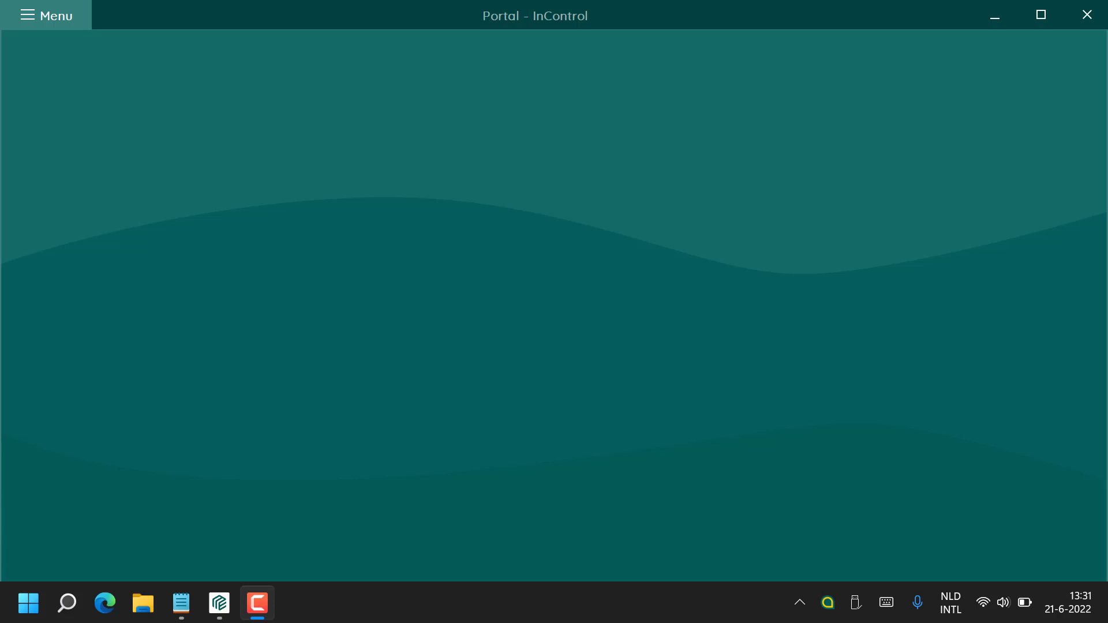
Import the InControl (EN) pageset from the online pagesets and open it
{"action": "left_click", "coordinate": [46, 15]}
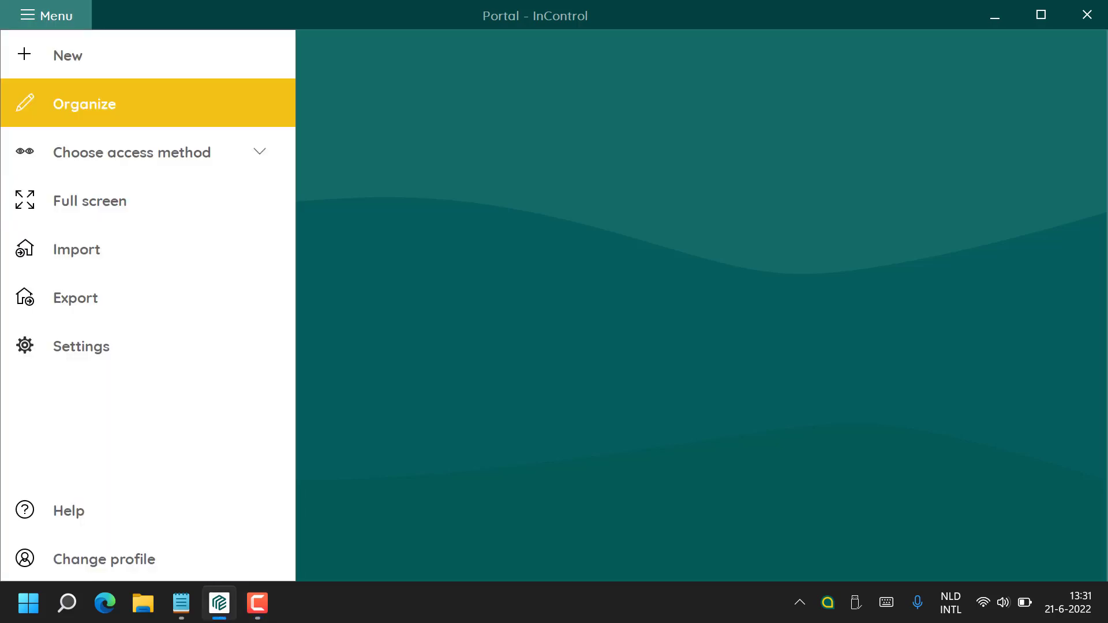
{"action": "left_click", "coordinate": [76, 248]}
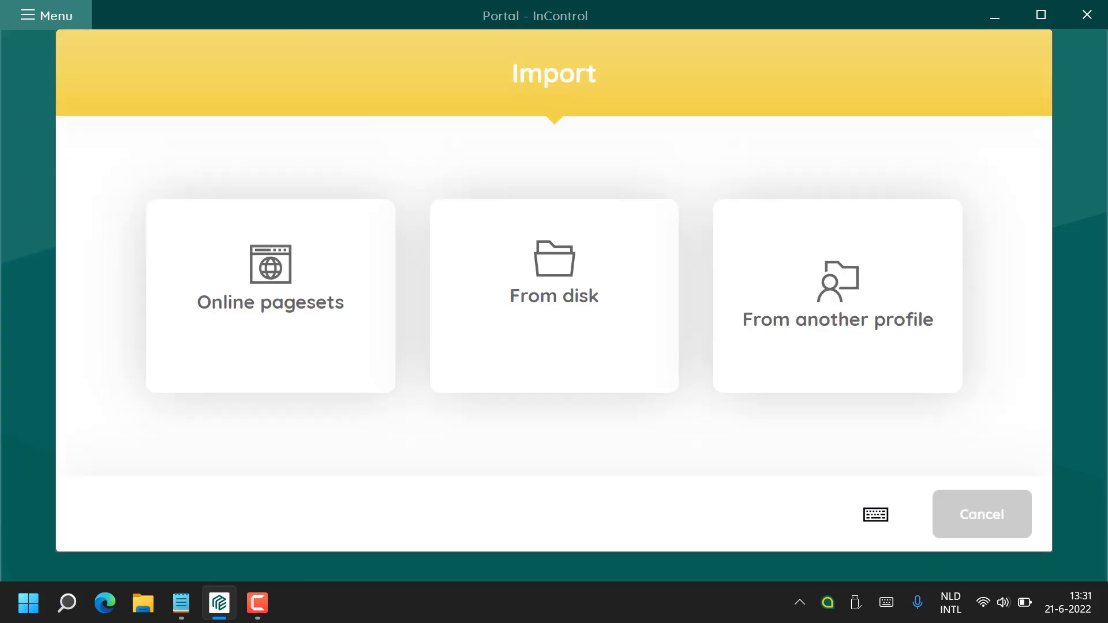
{"action": "key", "text": "space"}
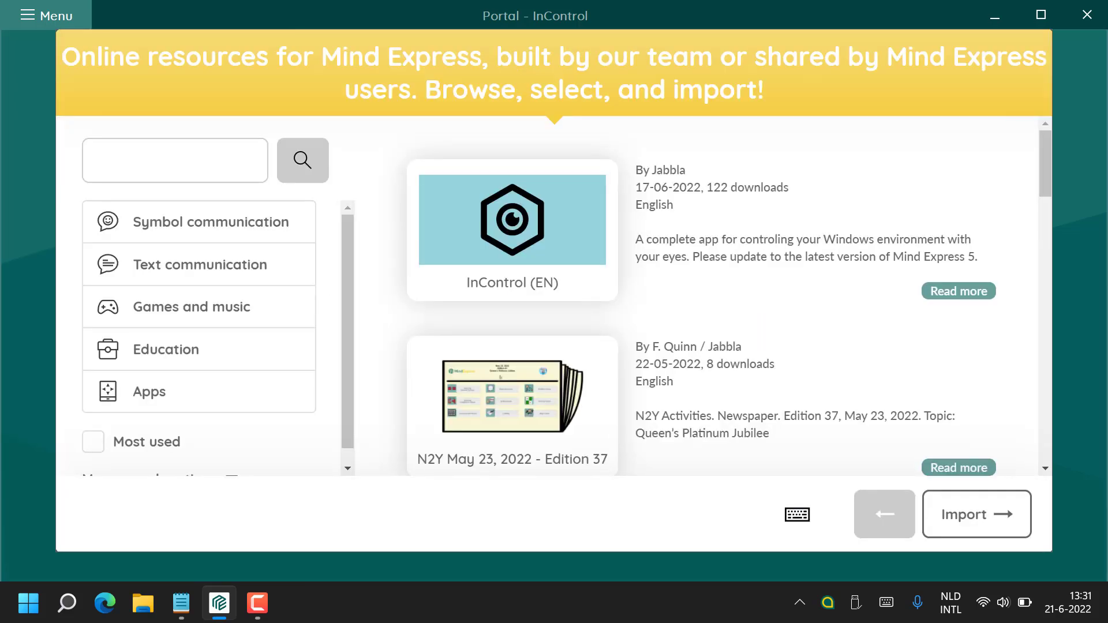
{"action": "left_click", "coordinate": [512, 229]}
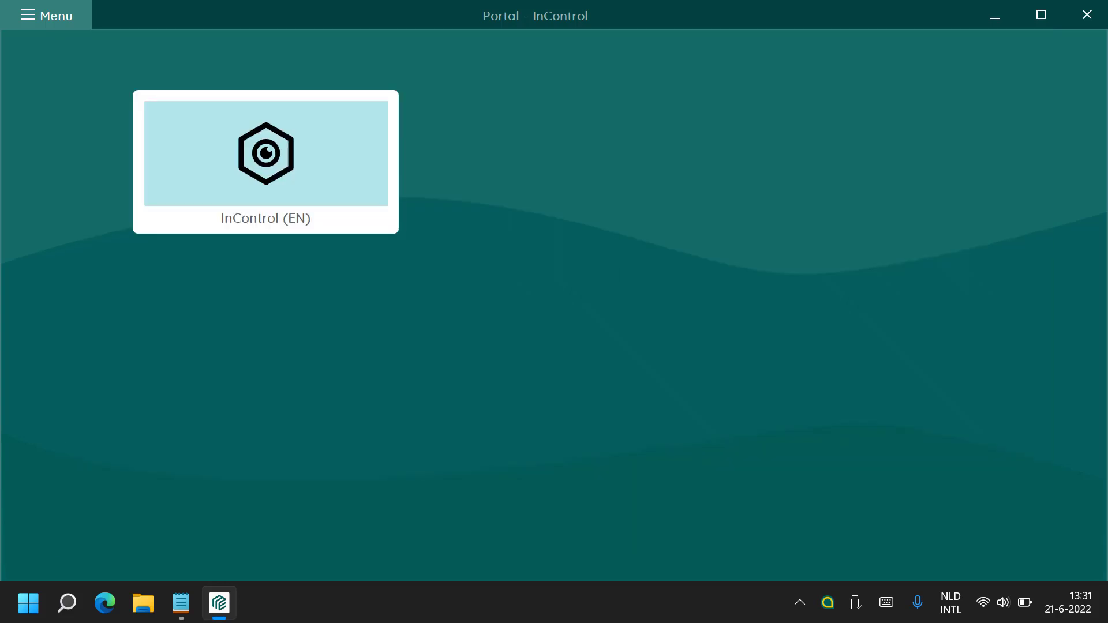
{"action": "key", "text": "Return"}
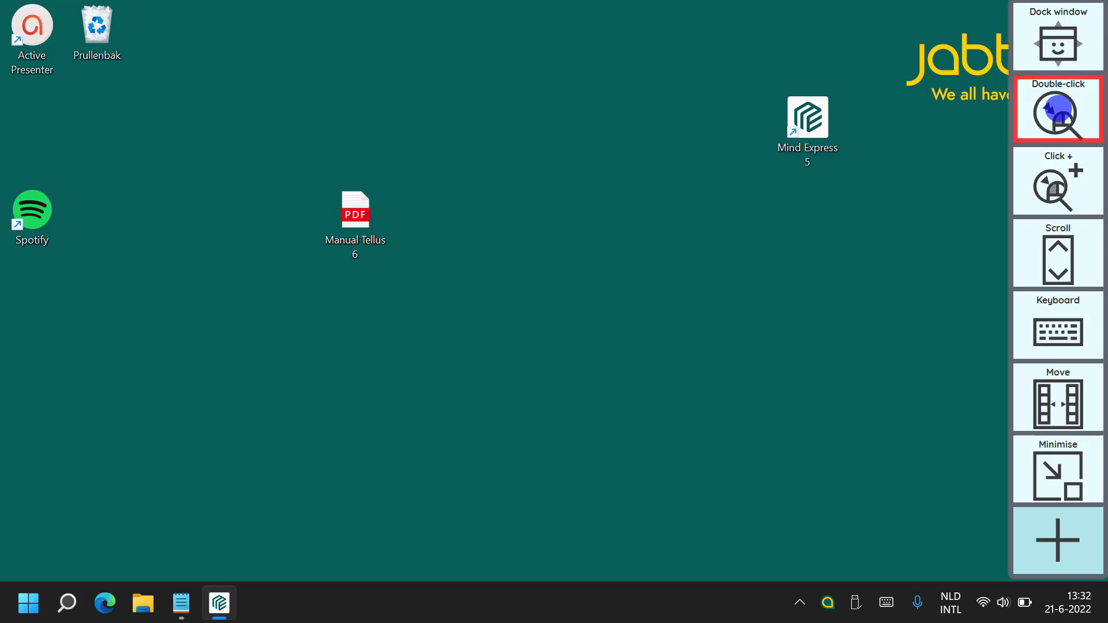
Open Spotify from the desktop using the Double-click tool
{"action": "left_click", "coordinate": [1058, 109]}
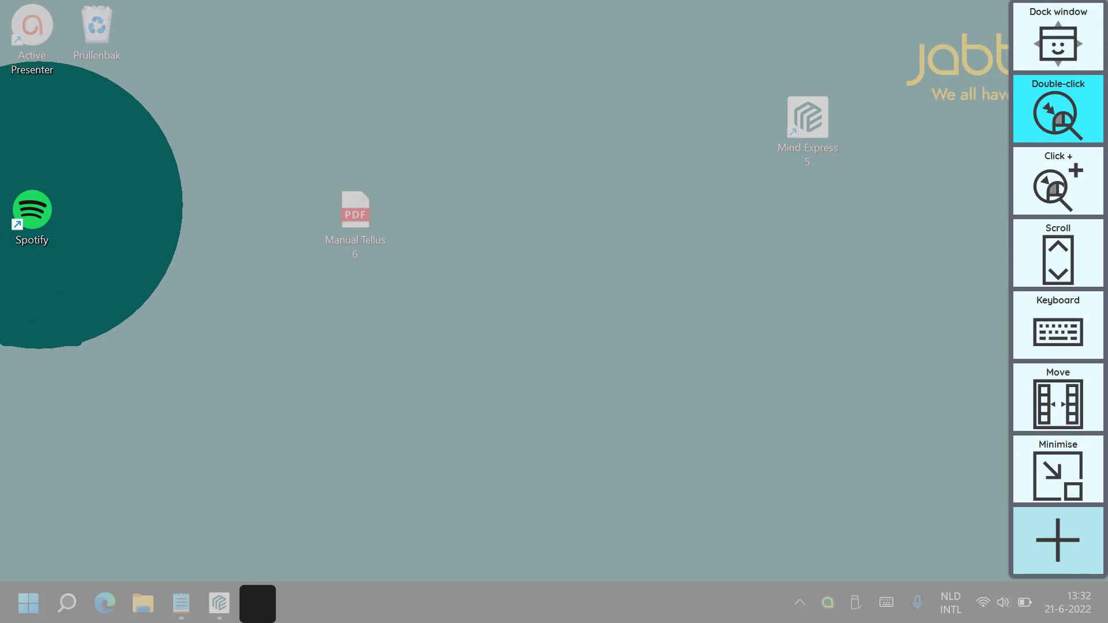
{"action": "double_click", "coordinate": [52, 213]}
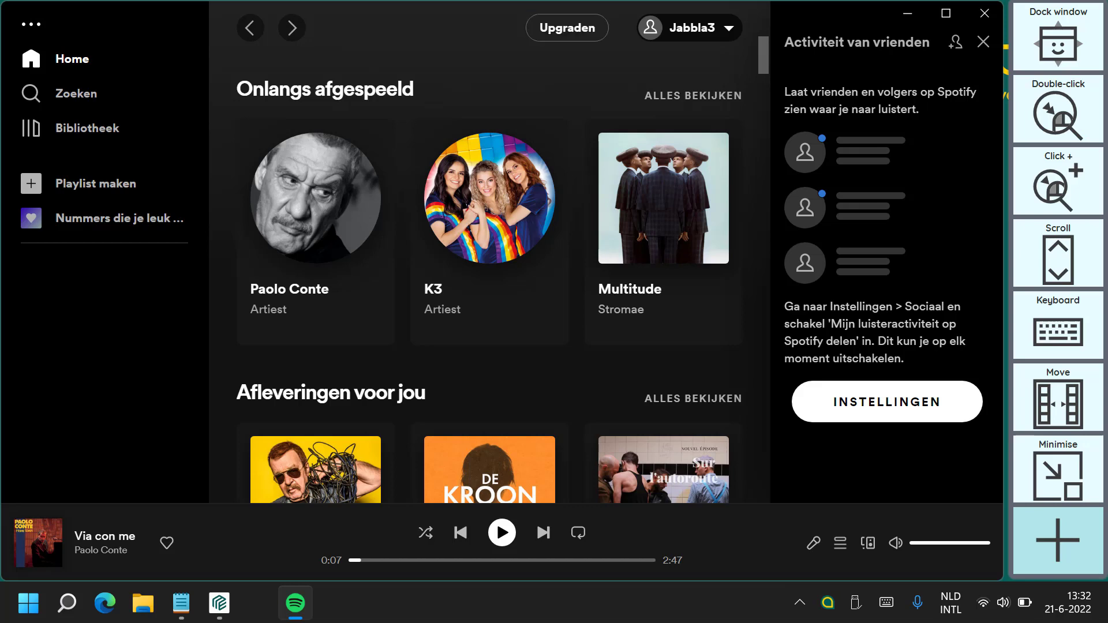
With the Click + tool, start and pause playback on the Paolo Conte artist page, and close Spotify
{"action": "left_click", "coordinate": [1058, 181]}
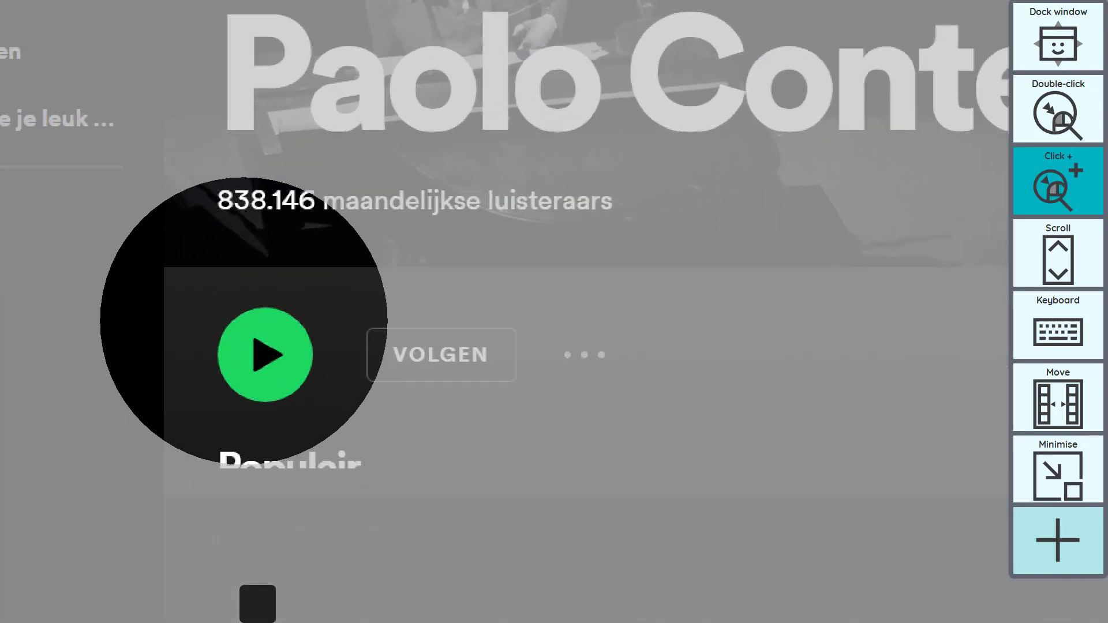
{"action": "left_click", "coordinate": [261, 339]}
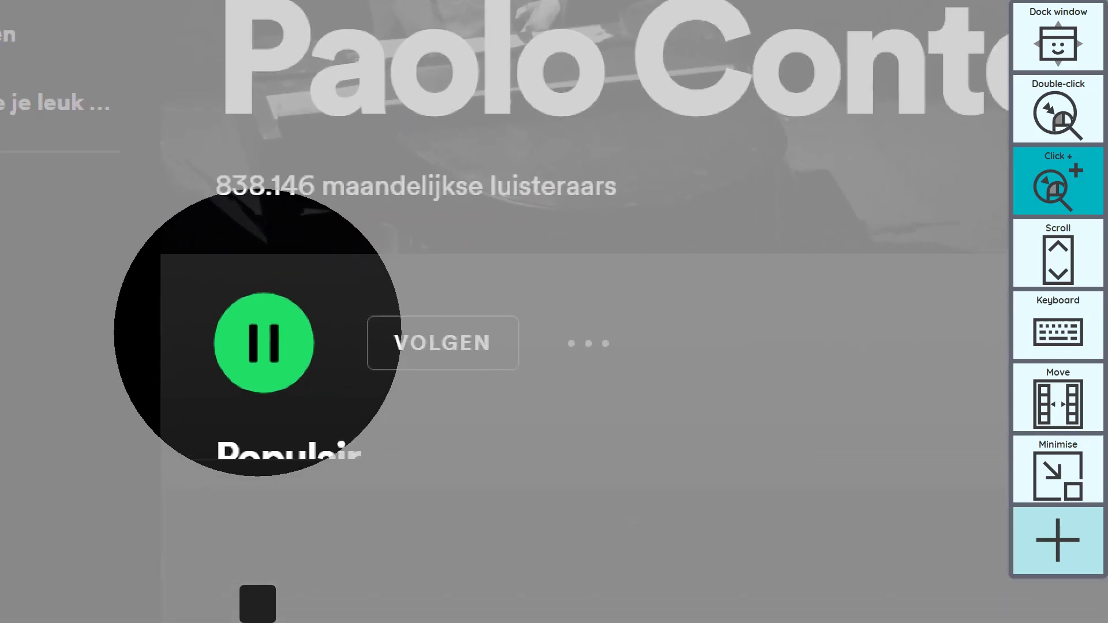
{"action": "left_click", "coordinate": [261, 339]}
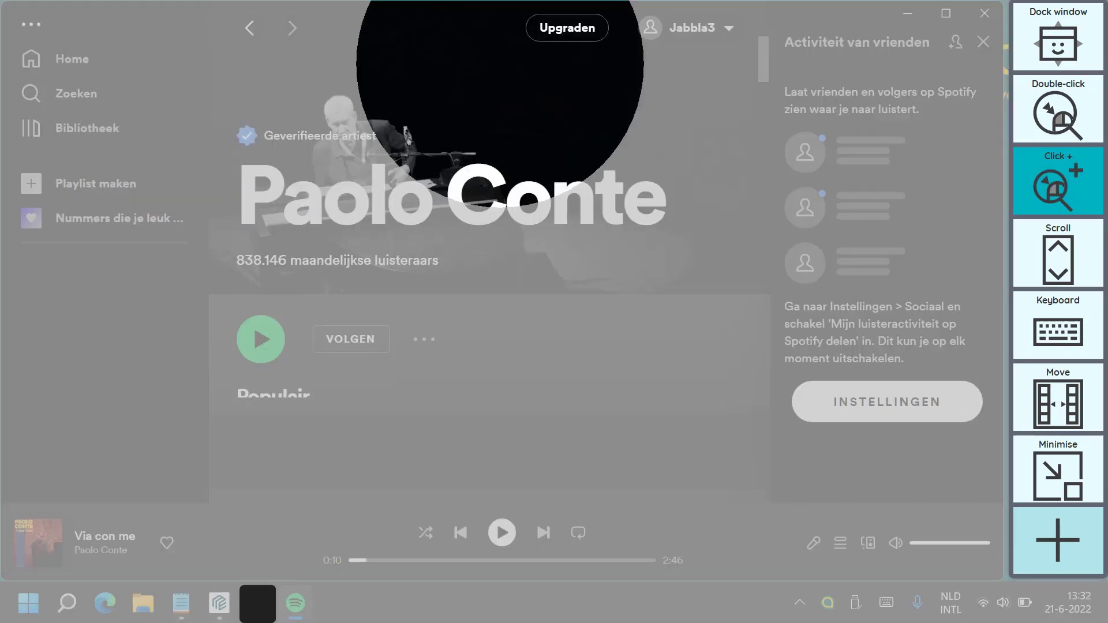
{"action": "left_click", "coordinate": [1057, 181]}
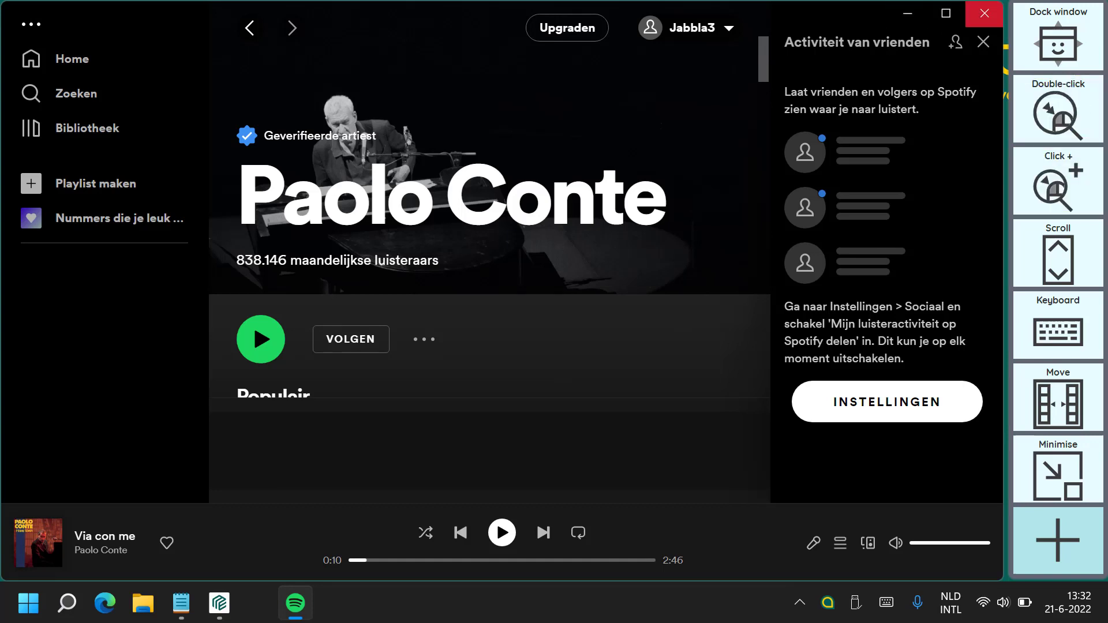
{"action": "left_click", "coordinate": [984, 13]}
Cycle the Double-click tool through its activation states until it is off again
{"action": "left_click", "coordinate": [1057, 109]}
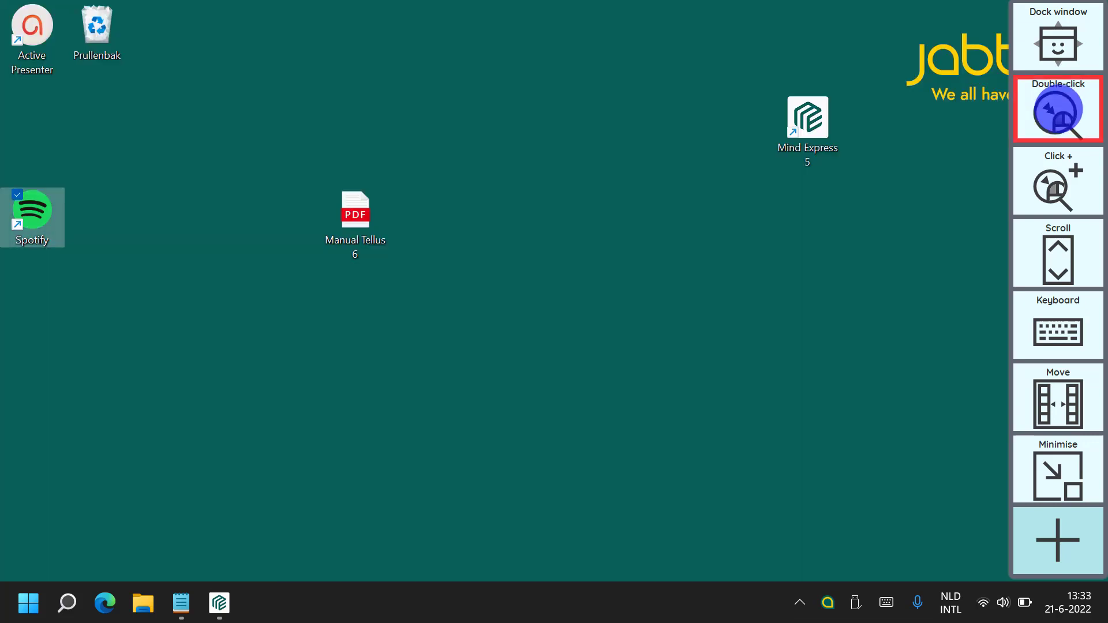
{"action": "left_click", "coordinate": [1058, 109]}
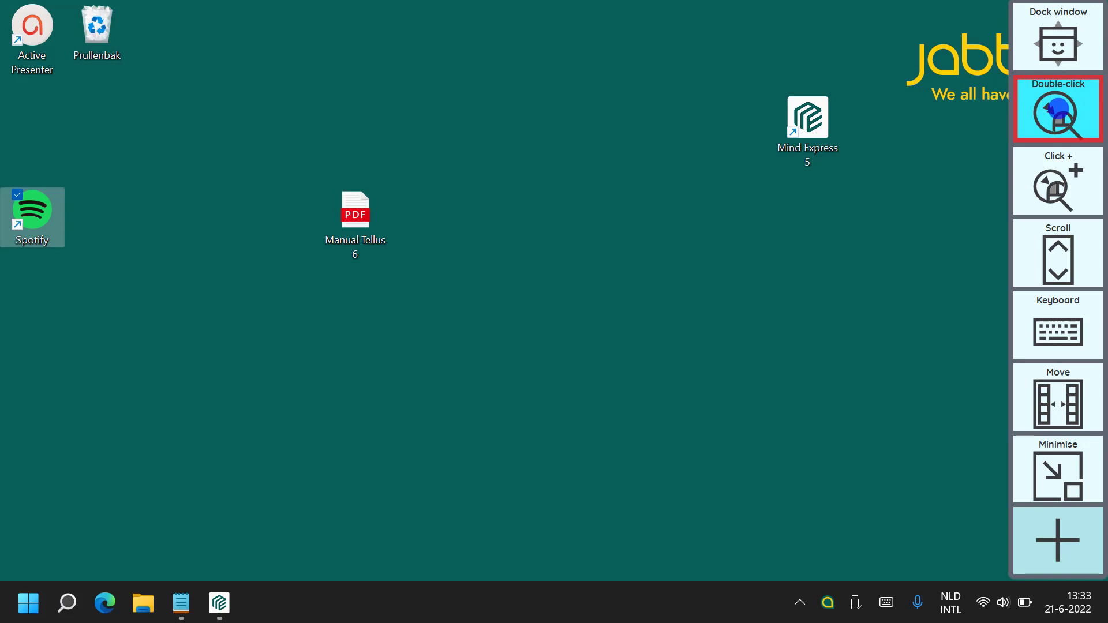
{"action": "left_click", "coordinate": [1058, 110]}
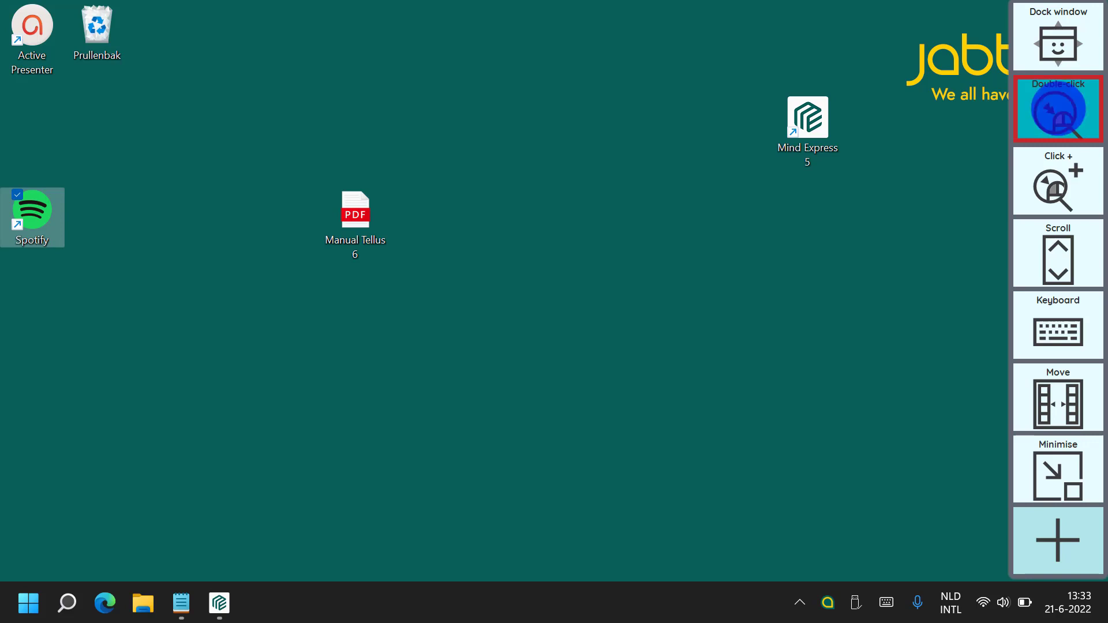
{"action": "left_click", "coordinate": [1058, 110]}
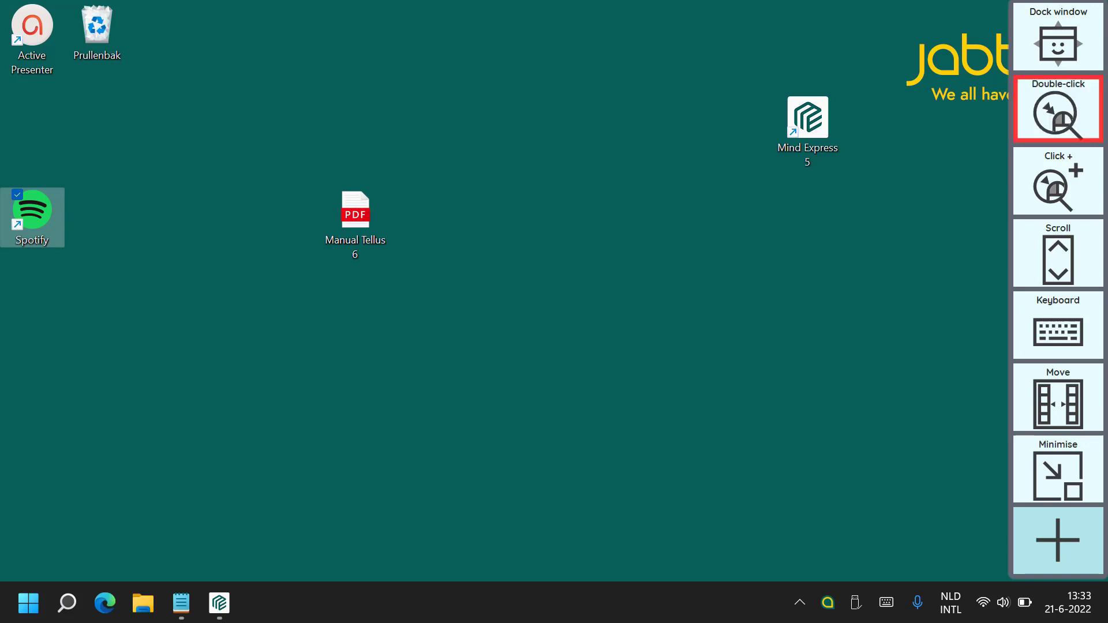
Open the Manual Tellus 6 PDF from the desktop using the Double-click tool
{"action": "left_click", "coordinate": [1057, 110]}
{"action": "left_click", "coordinate": [1058, 109]}
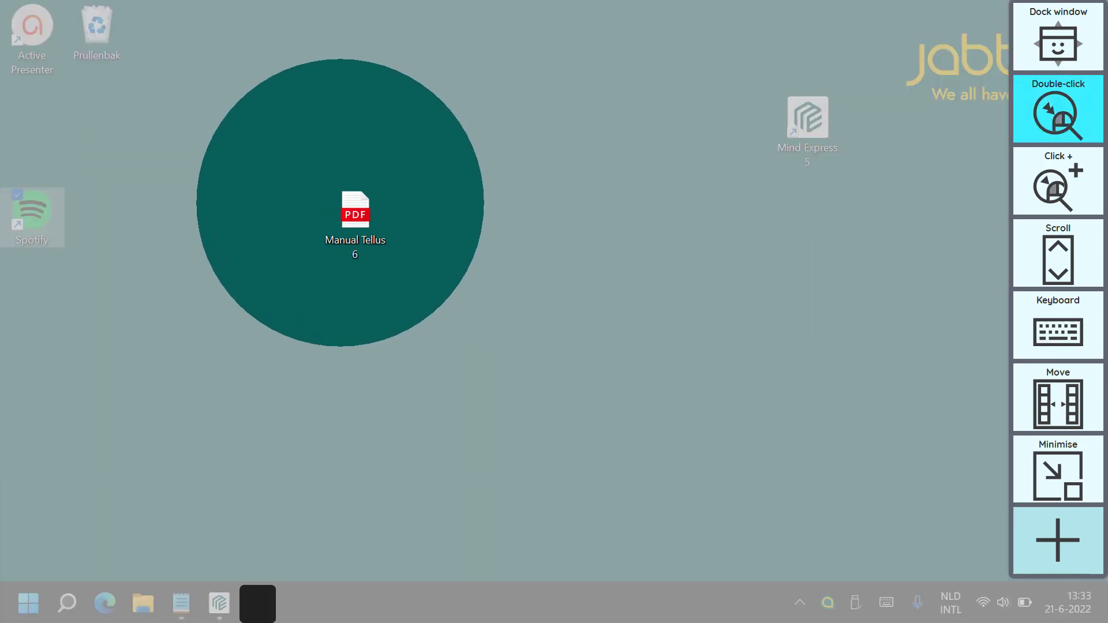
{"action": "double_click", "coordinate": [367, 219]}
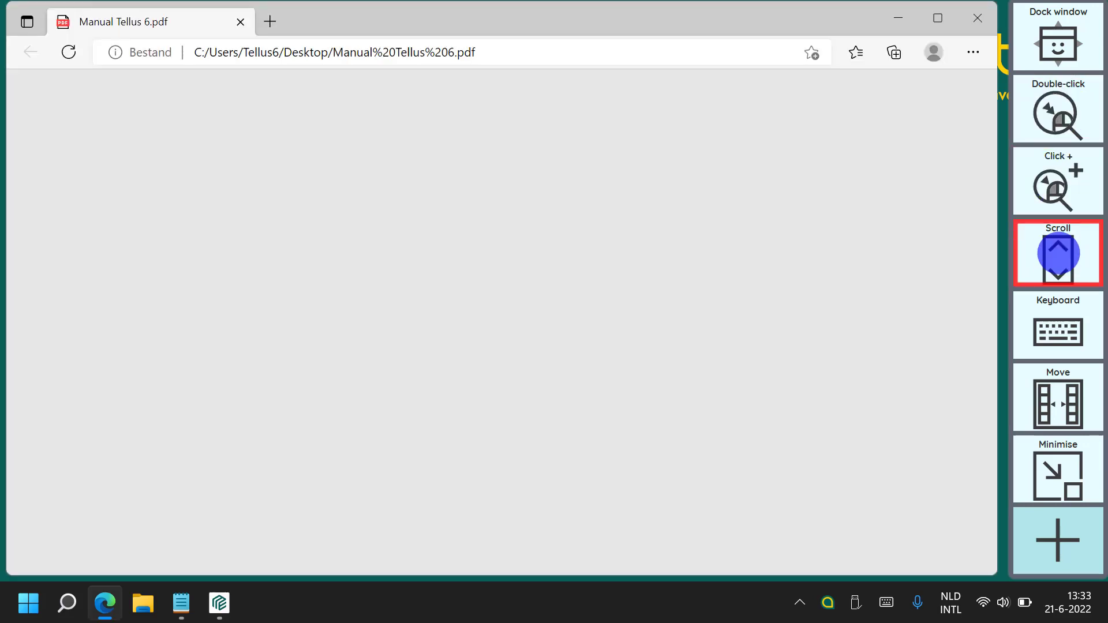
Place the Scroll tool's arrows in the blank margin beside page 7 of the manual and scroll up slightly
{"action": "left_click", "coordinate": [1058, 254]}
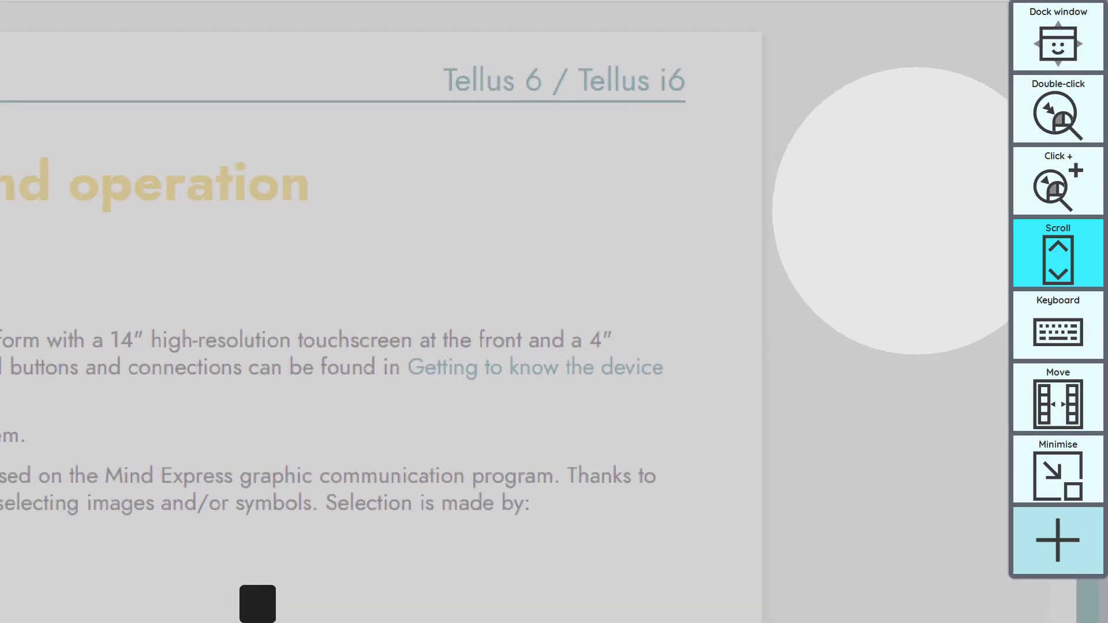
{"action": "left_click", "coordinate": [915, 210]}
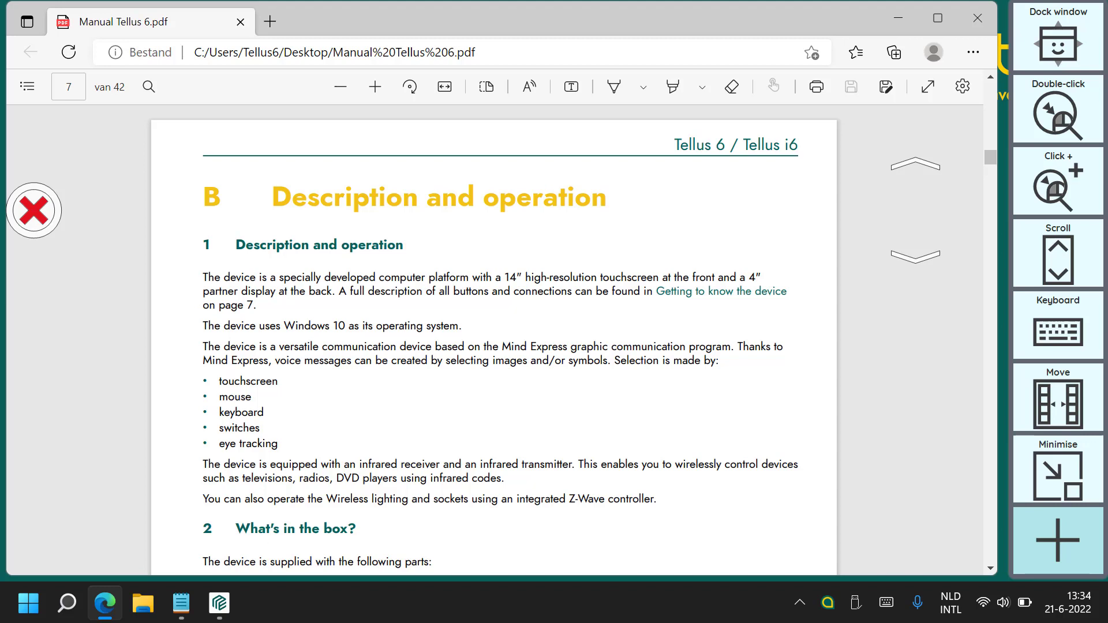
{"action": "scroll", "coordinate": [915, 211], "scroll_direction": "up", "scroll_amount": 1}
{"action": "scroll", "coordinate": [915, 210], "scroll_direction": "up", "scroll_amount": 4}
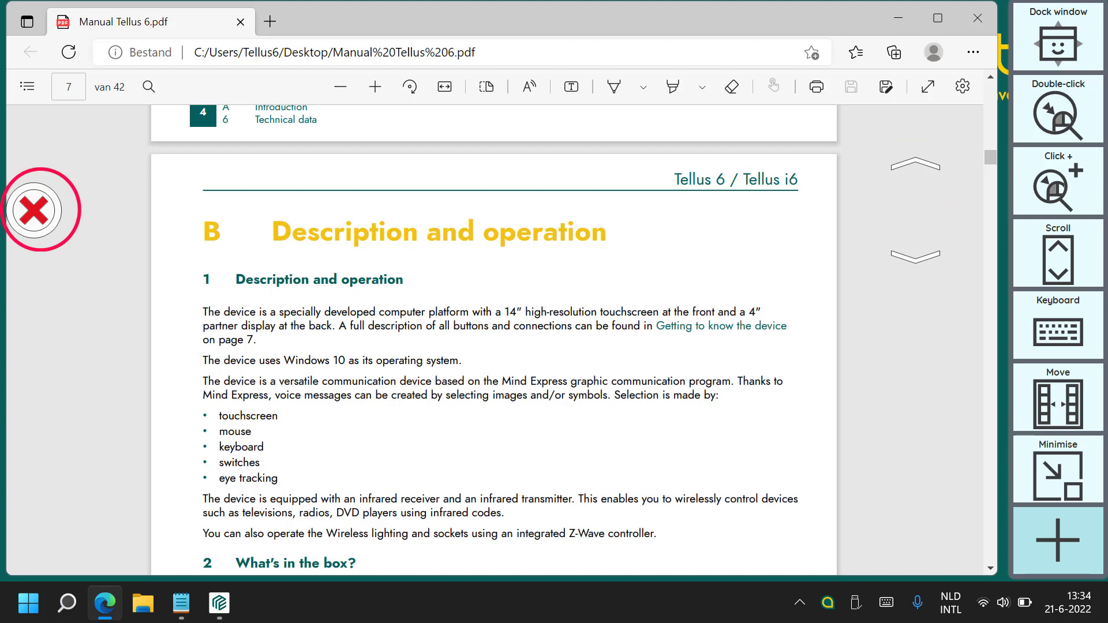
{"action": "scroll", "coordinate": [494, 340], "scroll_direction": "up", "scroll_amount": 1}
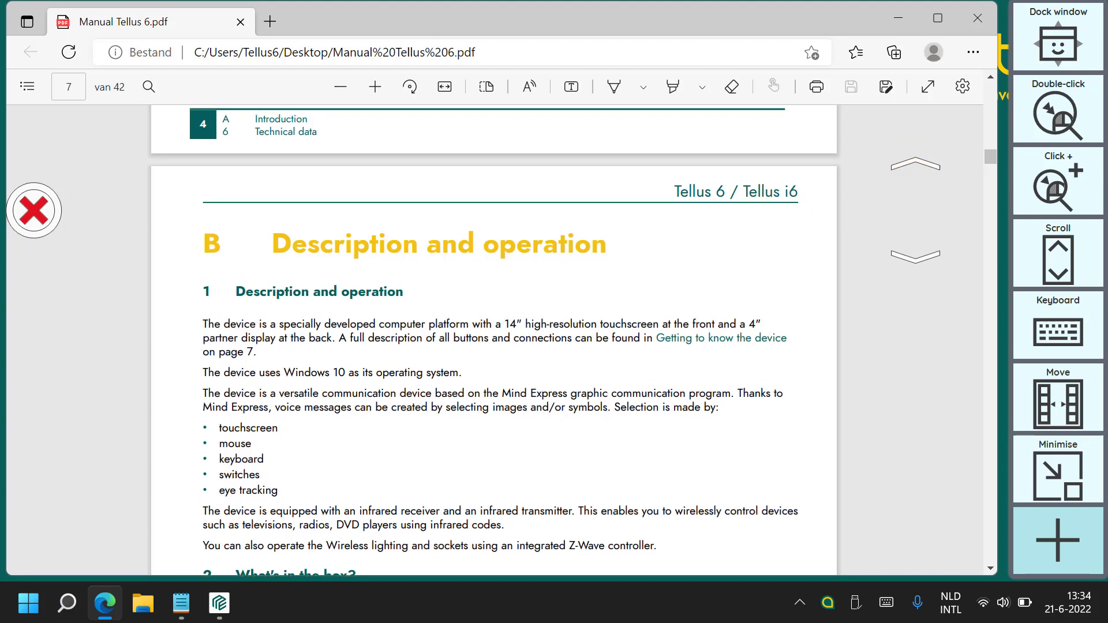
{"action": "scroll", "coordinate": [544, 341], "scroll_direction": "up", "scroll_amount": 1}
Scroll through the manual in both directions to the identification table on page 11, and close the scroll arrows
{"action": "scroll", "coordinate": [544, 341], "scroll_direction": "down", "scroll_amount": 7}
{"action": "scroll", "coordinate": [544, 340], "scroll_direction": "down", "scroll_amount": 8}
{"action": "scroll", "coordinate": [543, 340], "scroll_direction": "down", "scroll_amount": 4}
{"action": "scroll", "coordinate": [544, 341], "scroll_direction": "up", "scroll_amount": 6}
{"action": "scroll", "coordinate": [544, 340], "scroll_direction": "up", "scroll_amount": 2}
{"action": "scroll", "coordinate": [543, 340], "scroll_direction": "down", "scroll_amount": 8}
{"action": "scroll", "coordinate": [544, 340], "scroll_direction": "down", "scroll_amount": 15}
{"action": "scroll", "coordinate": [544, 340], "scroll_direction": "down", "scroll_amount": 15}
{"action": "scroll", "coordinate": [544, 341], "scroll_direction": "down", "scroll_amount": 12}
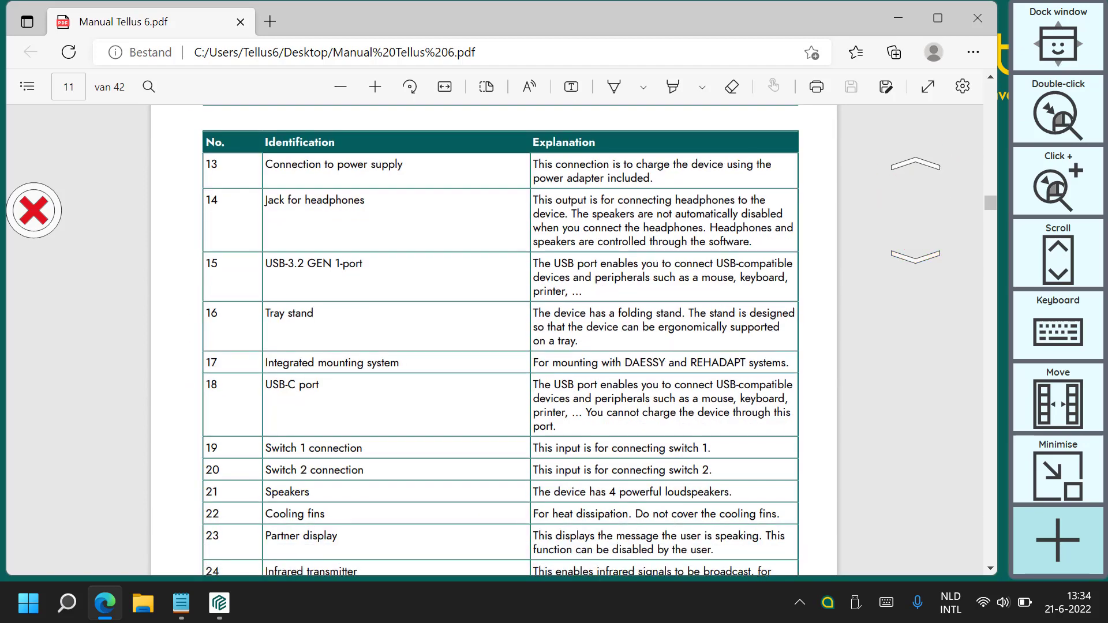
{"action": "scroll", "coordinate": [494, 341], "scroll_direction": "up", "scroll_amount": 1}
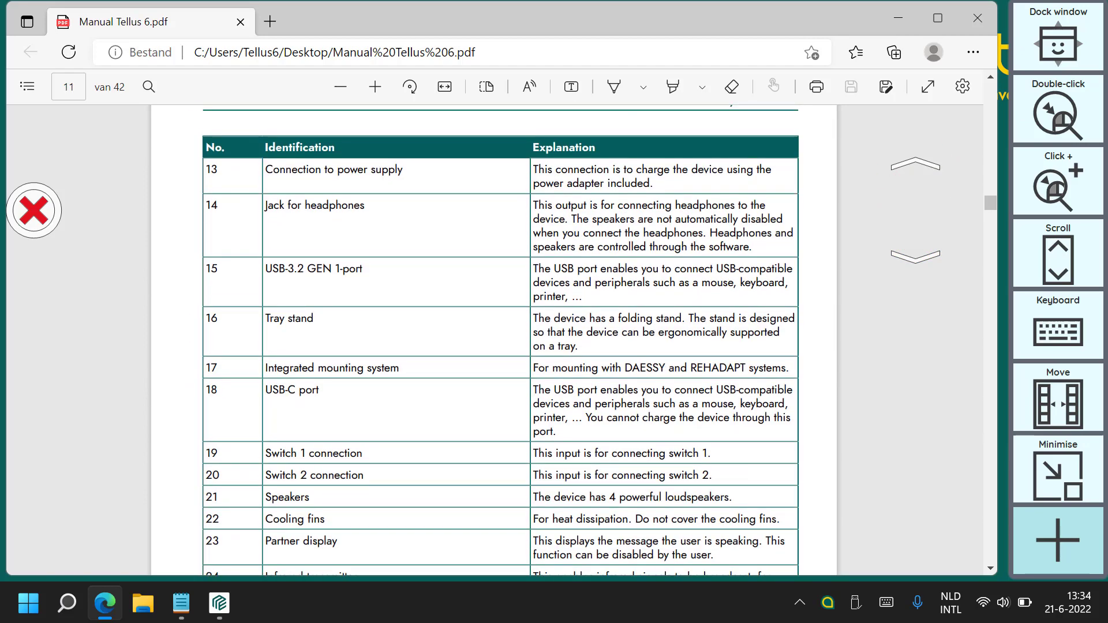
{"action": "scroll", "coordinate": [500, 341], "scroll_direction": "up", "scroll_amount": 2}
{"action": "scroll", "coordinate": [501, 340], "scroll_direction": "up", "scroll_amount": 1}
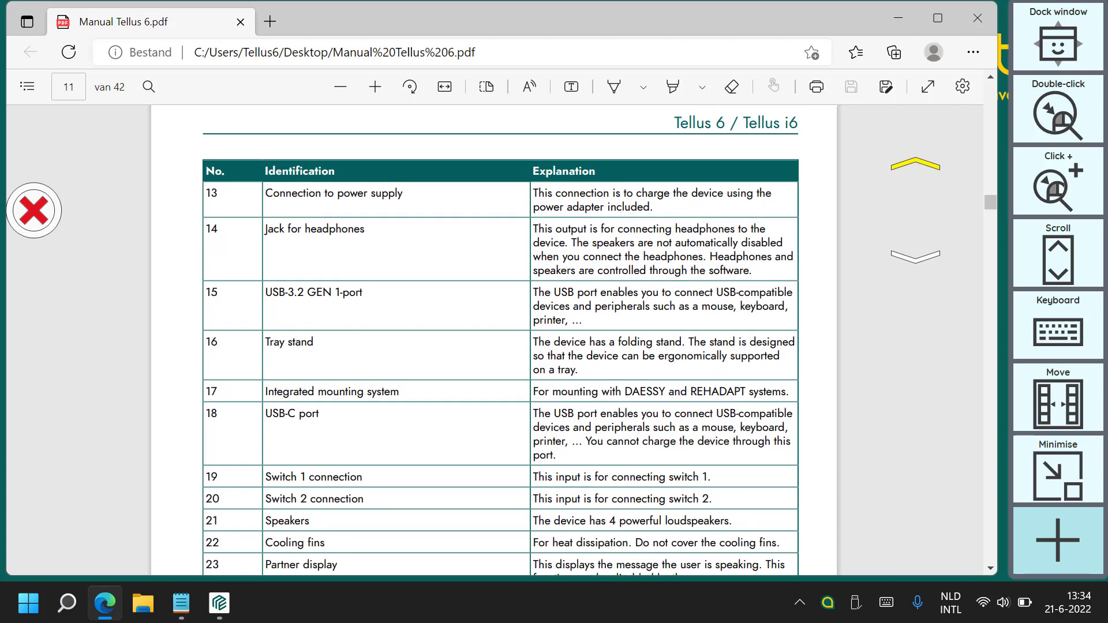
{"action": "scroll", "coordinate": [500, 340], "scroll_direction": "down", "scroll_amount": 5}
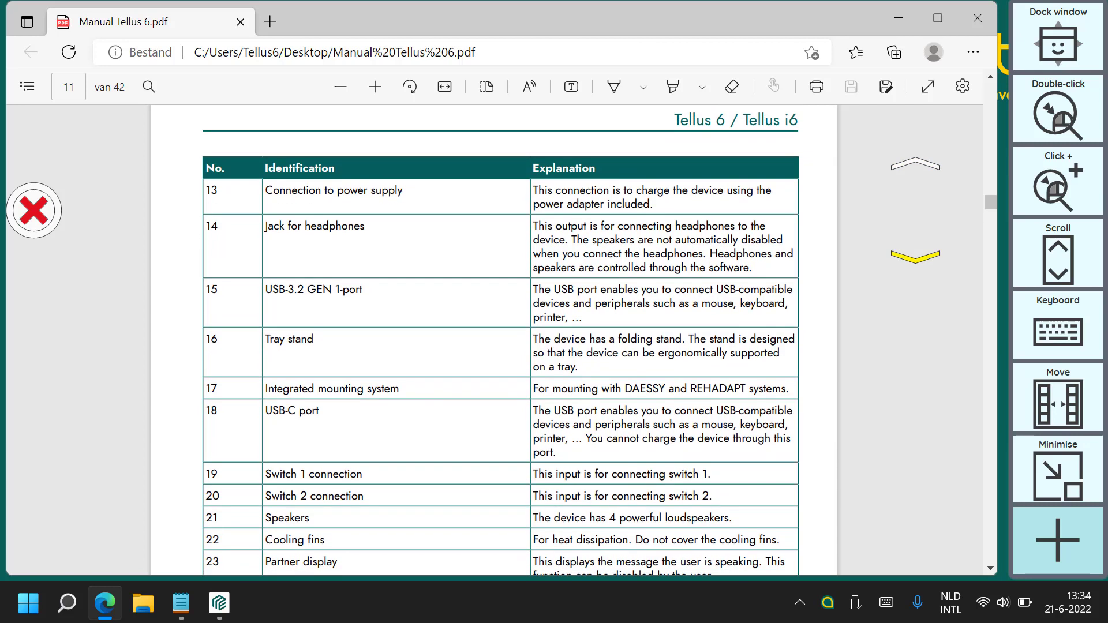
{"action": "scroll", "coordinate": [501, 341], "scroll_direction": "down", "scroll_amount": 2}
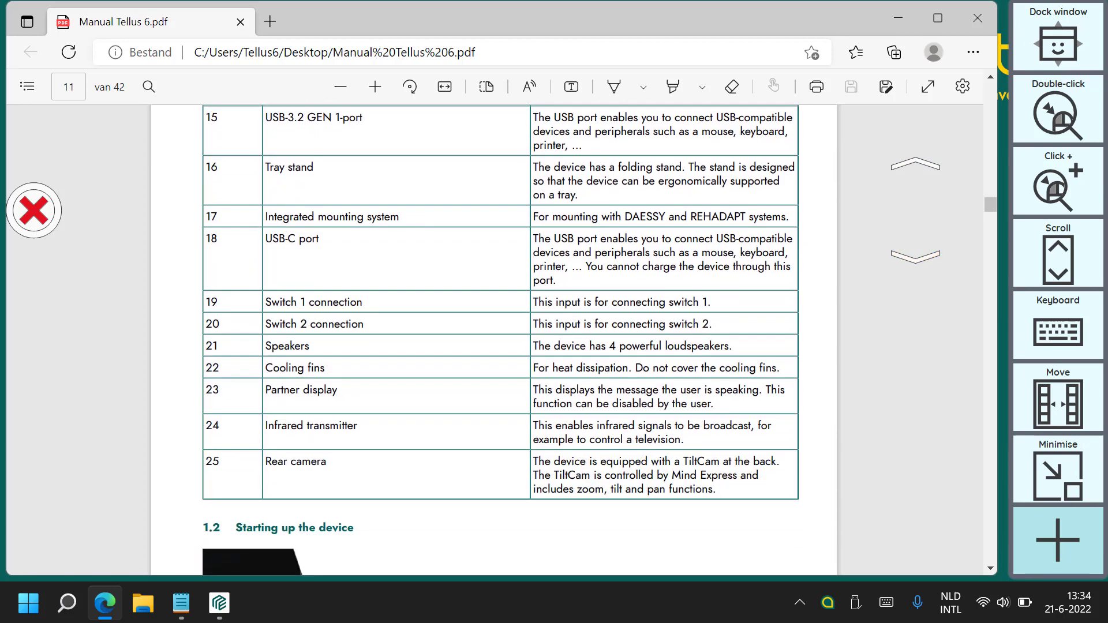
{"action": "left_click", "coordinate": [34, 210]}
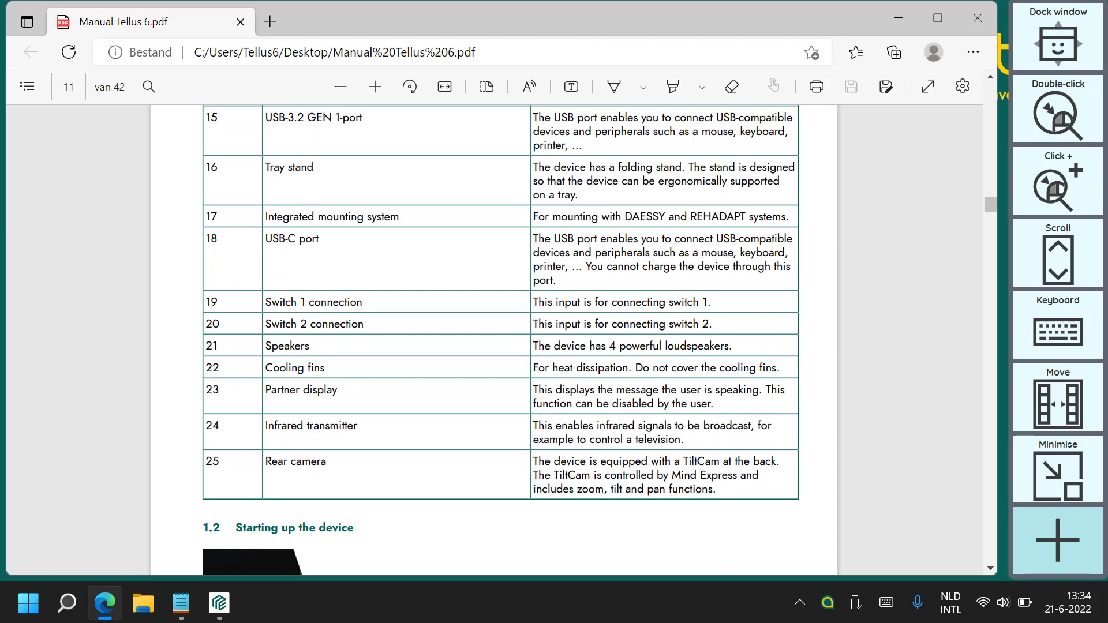
Switch between the mouse tools and the on-screen keyboard, ending with the keyboard shown
{"action": "left_click", "coordinate": [1058, 184]}
{"action": "left_click", "coordinate": [1058, 254]}
{"action": "left_click", "coordinate": [1058, 326]}
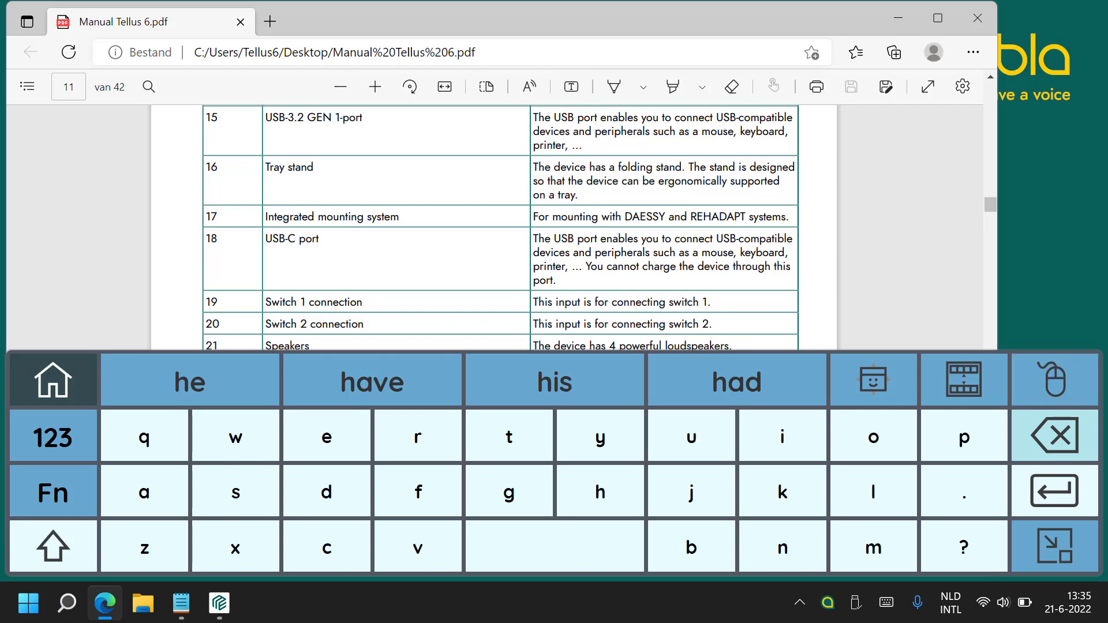
{"action": "left_click", "coordinate": [1054, 380]}
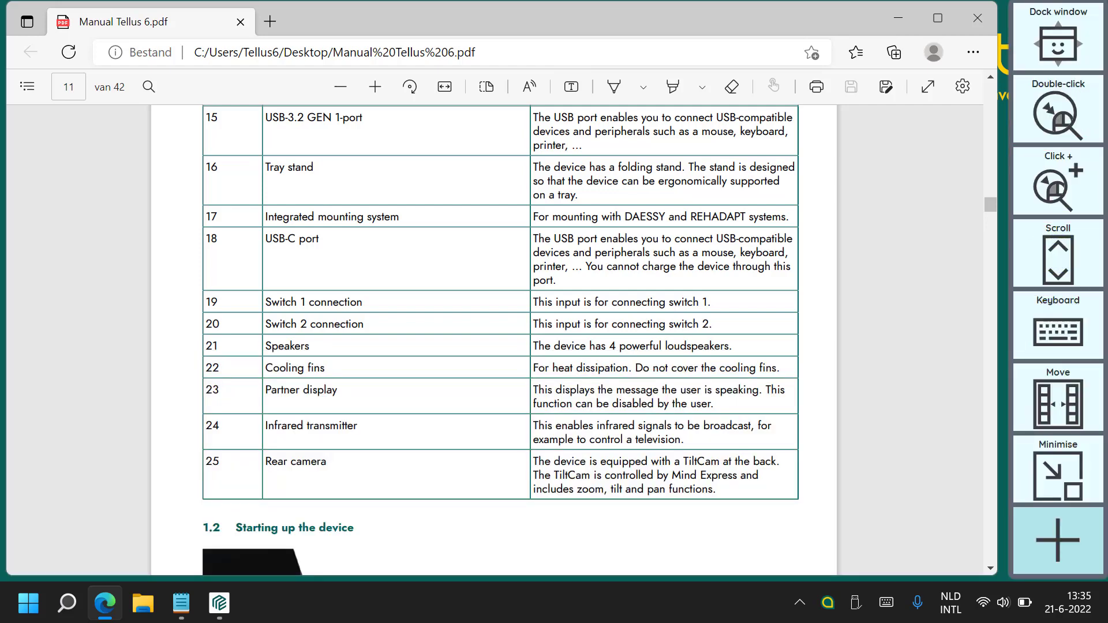
{"action": "left_click", "coordinate": [1058, 326]}
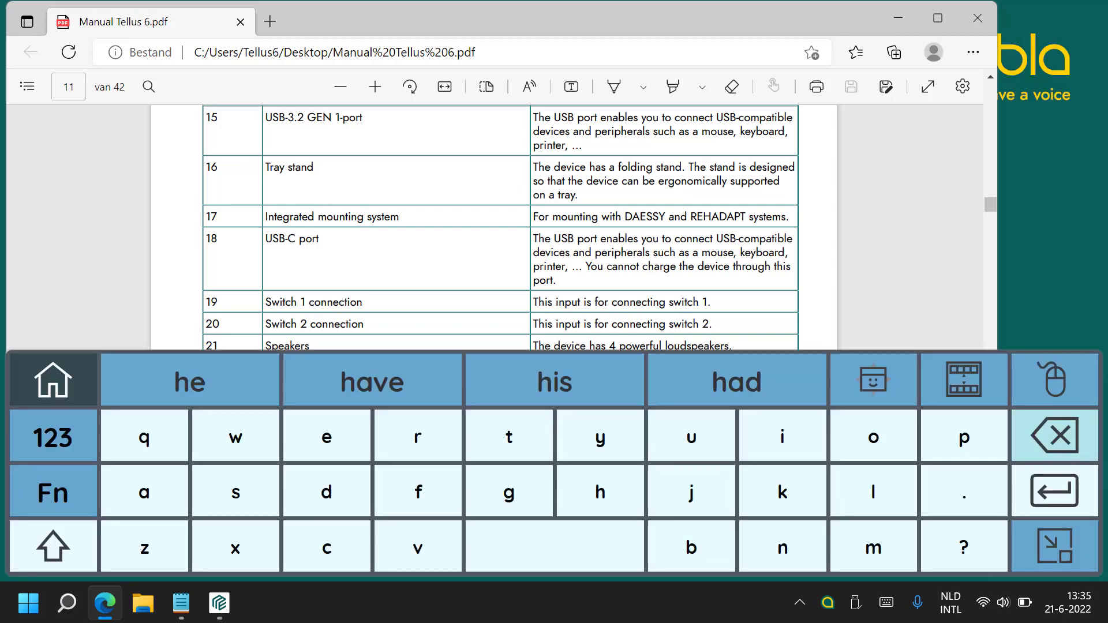
Examine the keyboard's numbers page and its extra symbols page, and return to the letters
{"action": "left_click", "coordinate": [53, 437]}
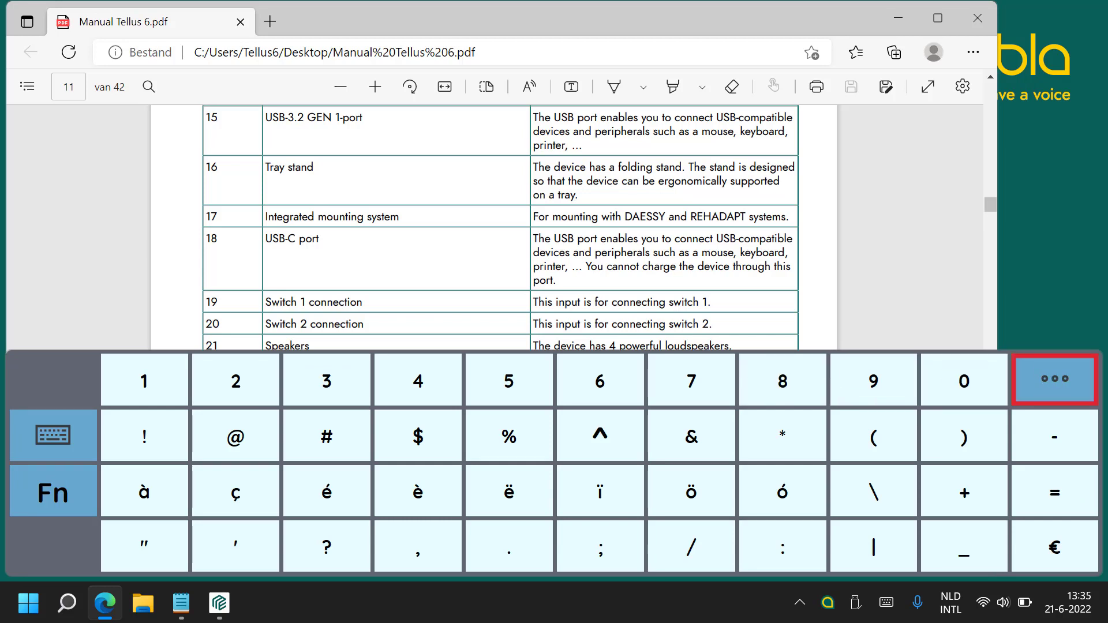
{"action": "left_click", "coordinate": [1055, 378]}
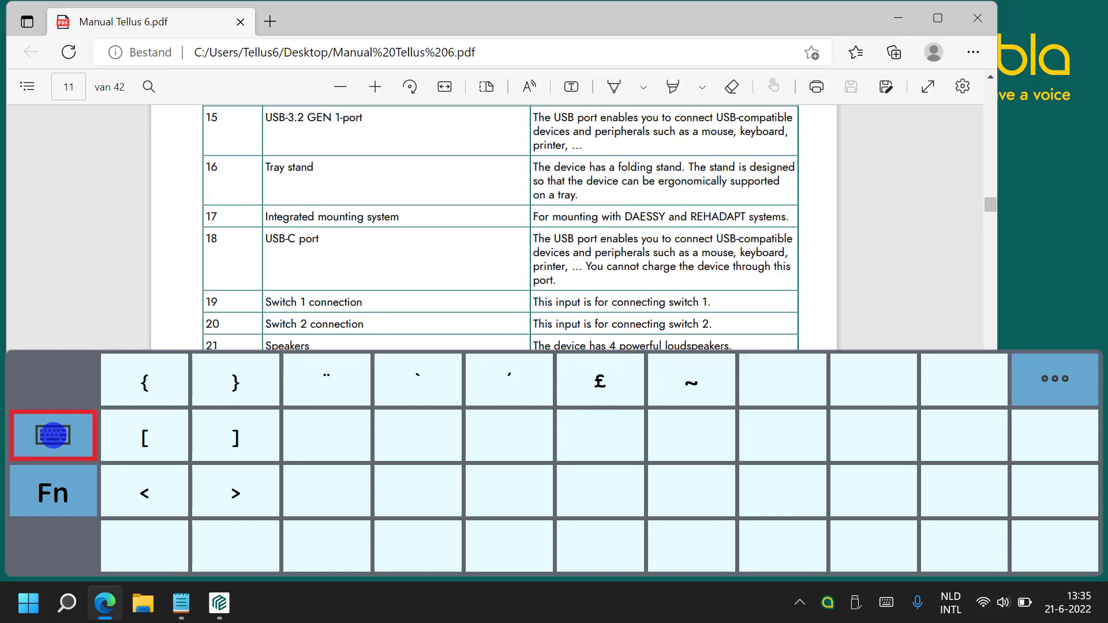
{"action": "left_click", "coordinate": [53, 435]}
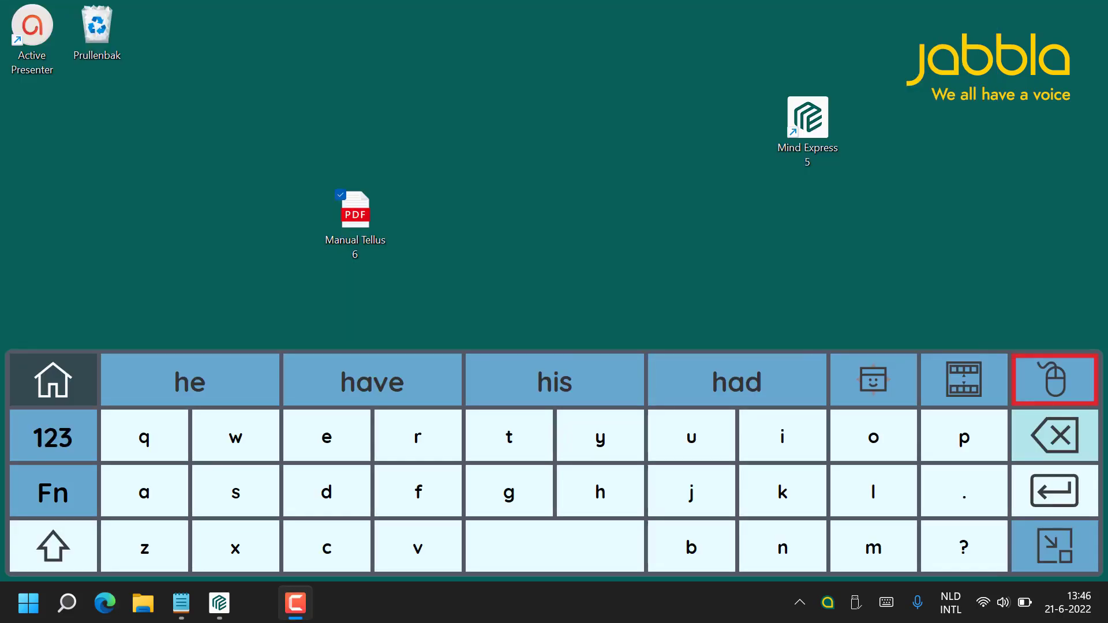
Return from the keyboard to the mouse tools and bring up the Notepad (Kladblok) window
{"action": "left_click", "coordinate": [1055, 380]}
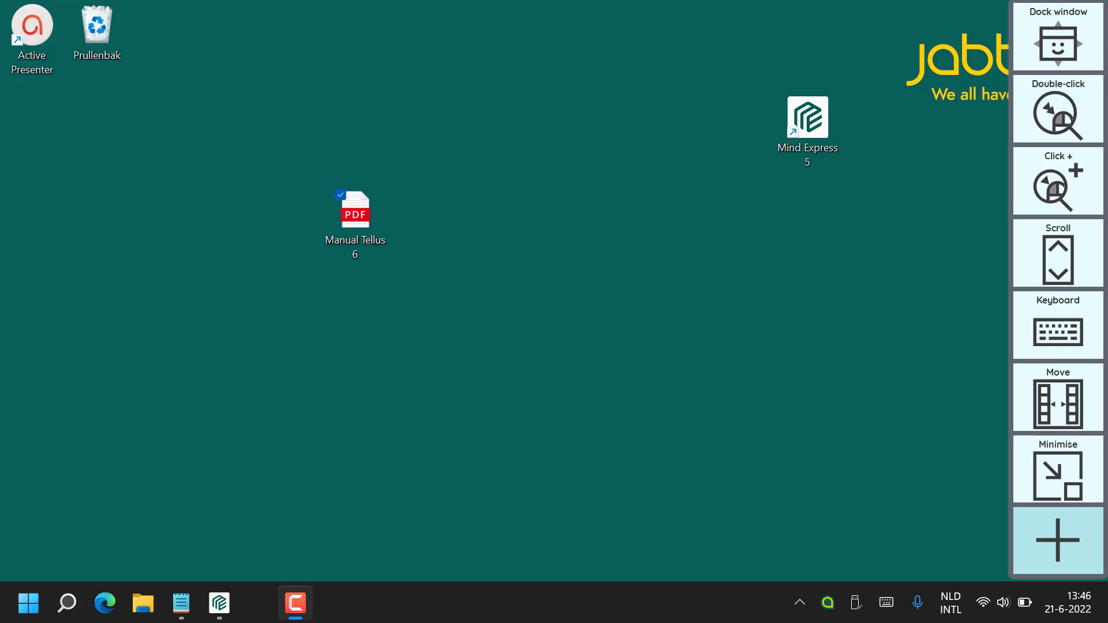
{"action": "left_click", "coordinate": [181, 603]}
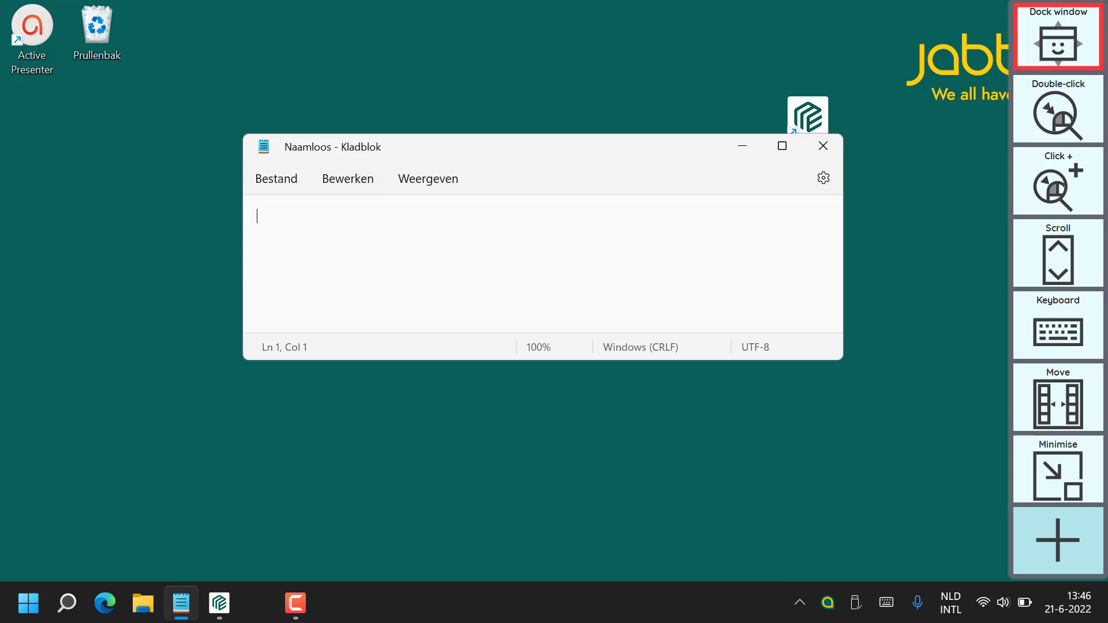
Dock the Notepad (Kladblok) window beside the mouse bar, and move the bar to the opposite screen edge and back
{"action": "left_click", "coordinate": [1058, 36]}
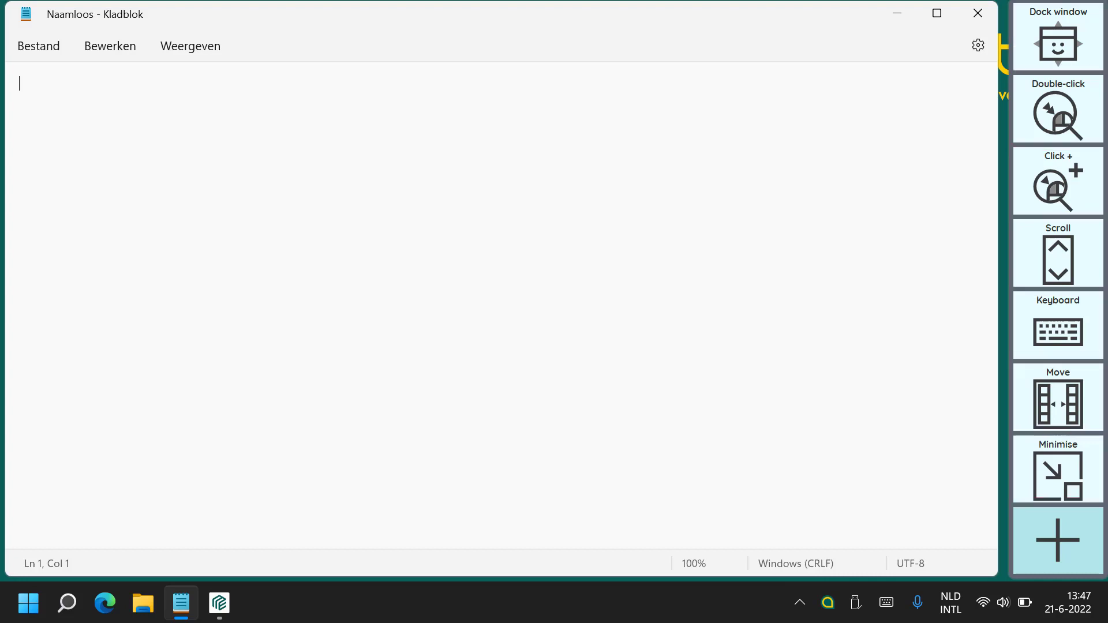
{"action": "key", "text": "space"}
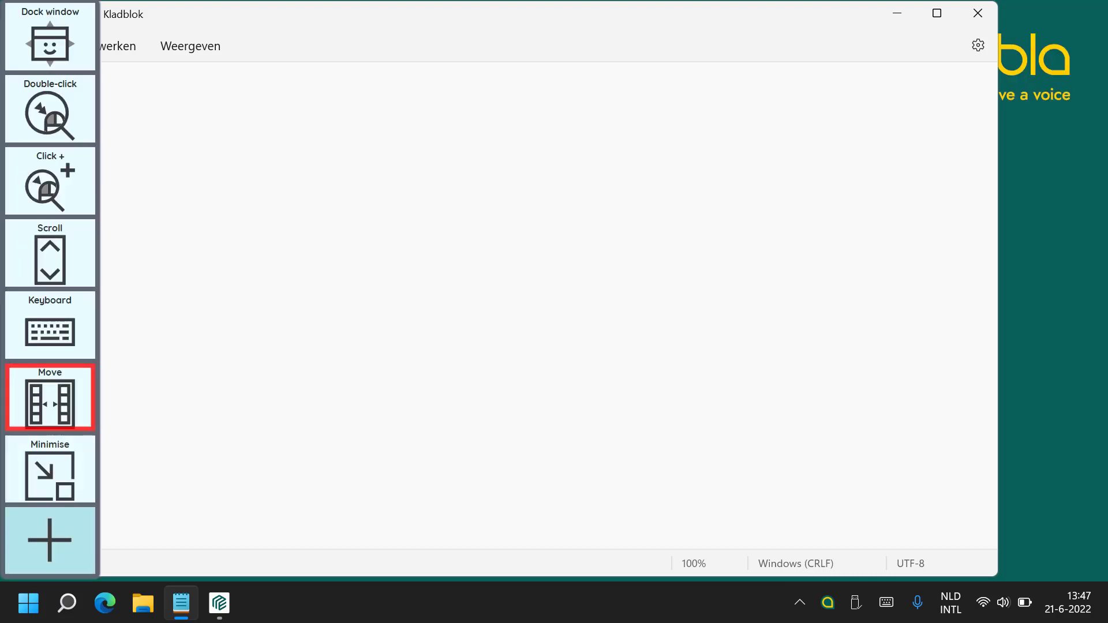
{"action": "key", "text": "space"}
{"action": "key", "text": "space"}
{"action": "key", "text": "space"}
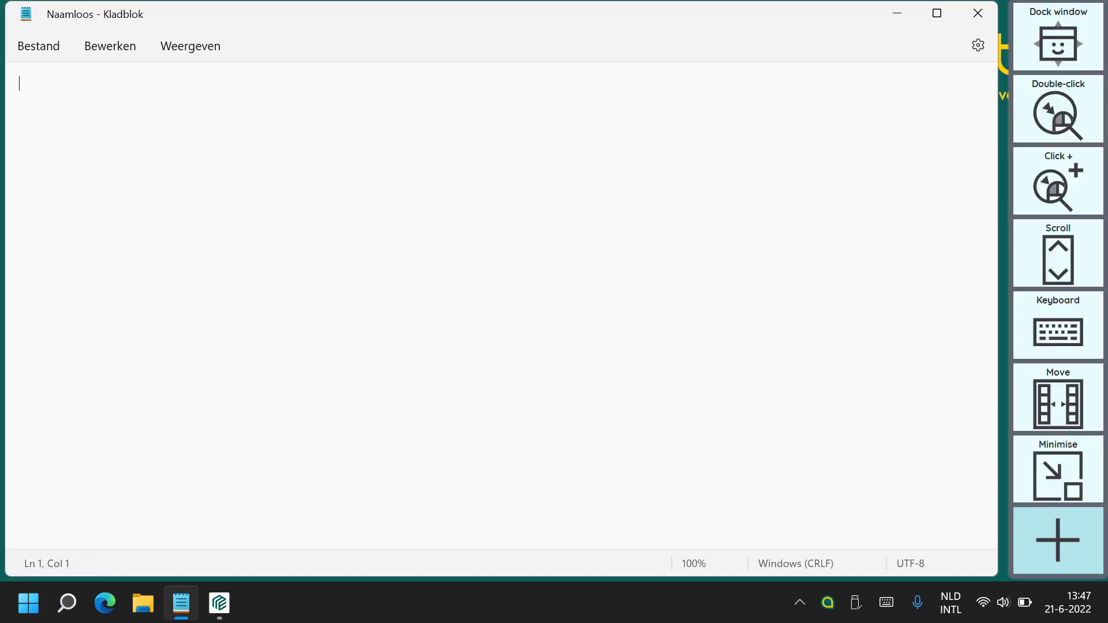
Minimise and restore the mouse bar, and maximise the Notepad window using Click +
{"action": "key", "text": "space"}
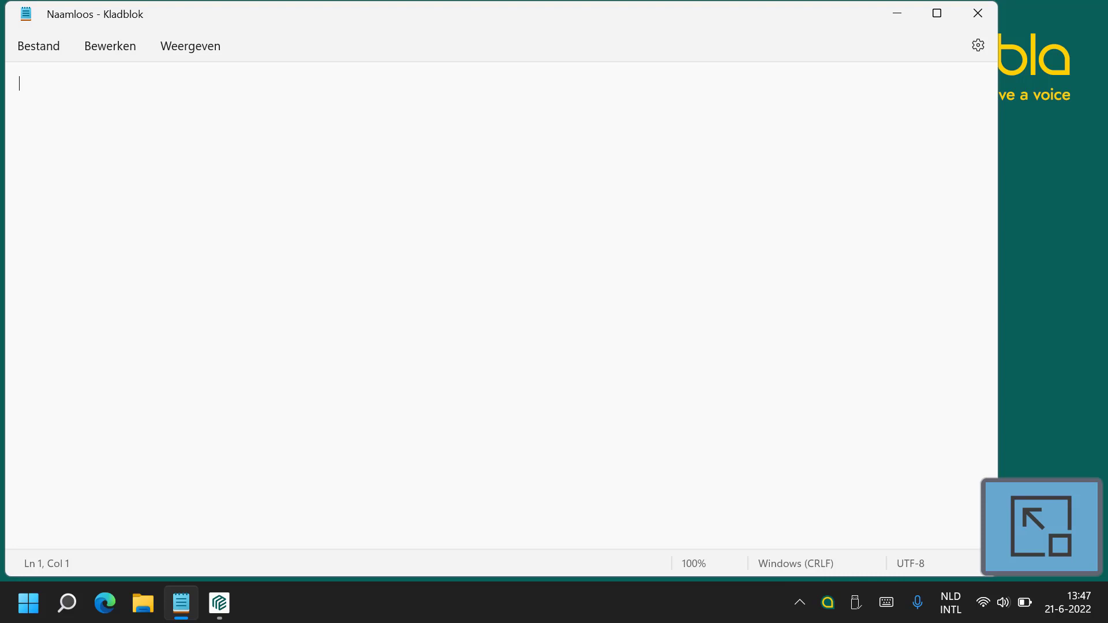
{"action": "key", "text": "space"}
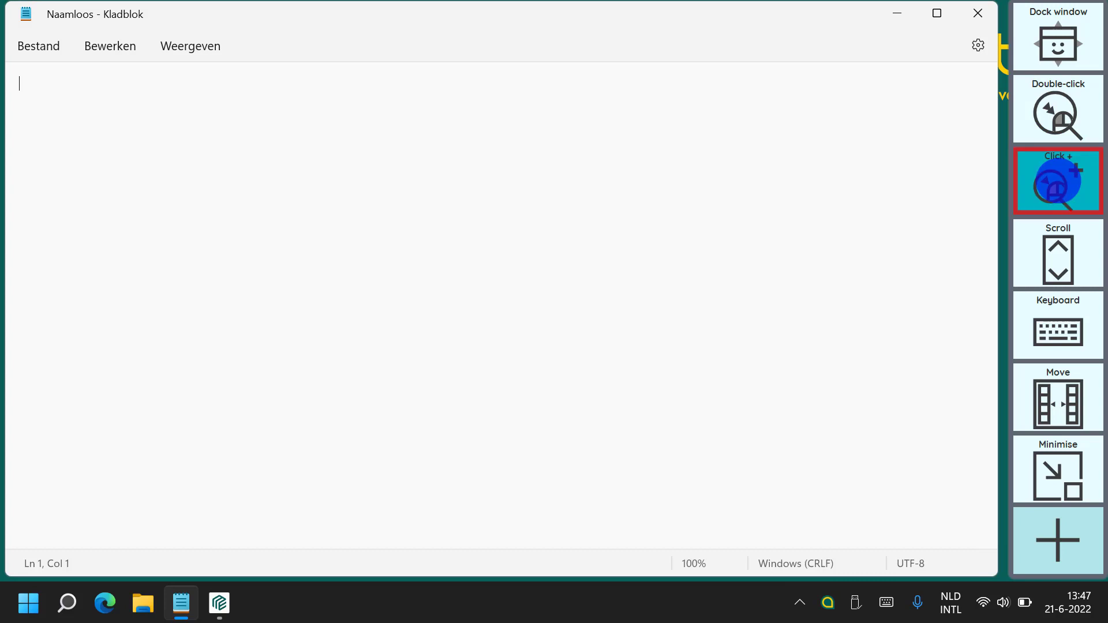
{"action": "key", "text": "space"}
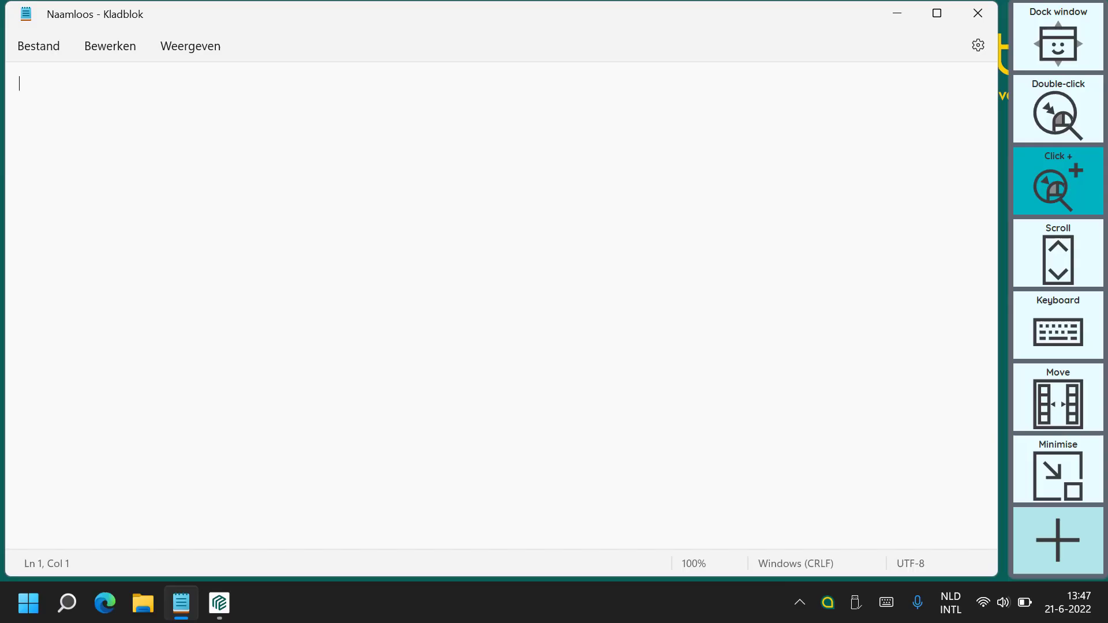
{"action": "left_click", "coordinate": [937, 14]}
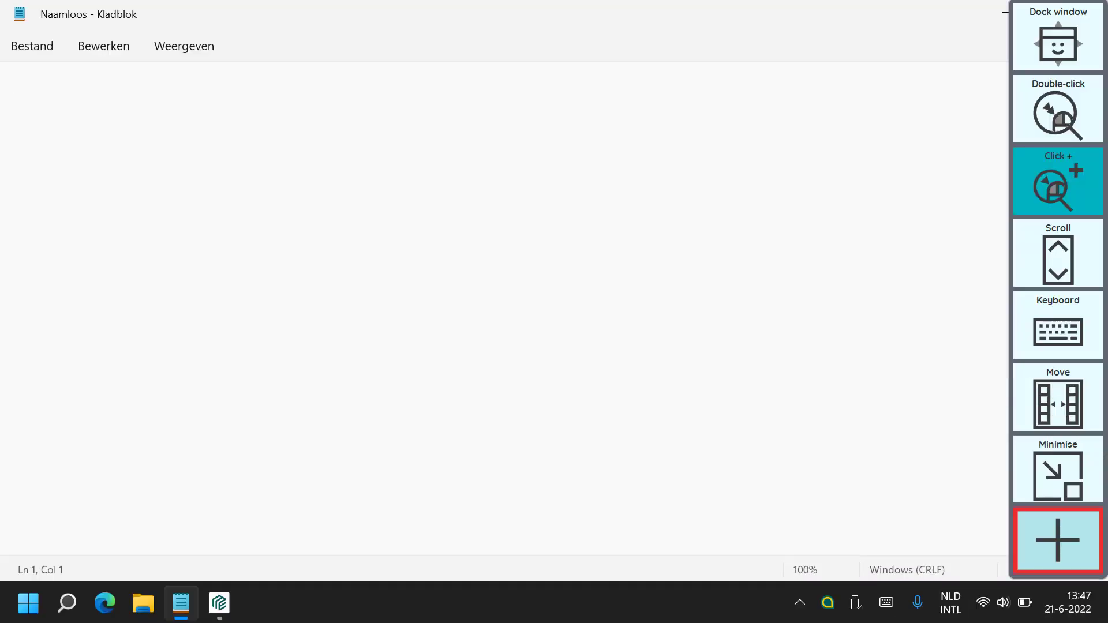
Open Notepad's Weergeven menu using Precision zoom, and try Quick zoom on the same menu
{"action": "left_click", "coordinate": [1058, 541]}
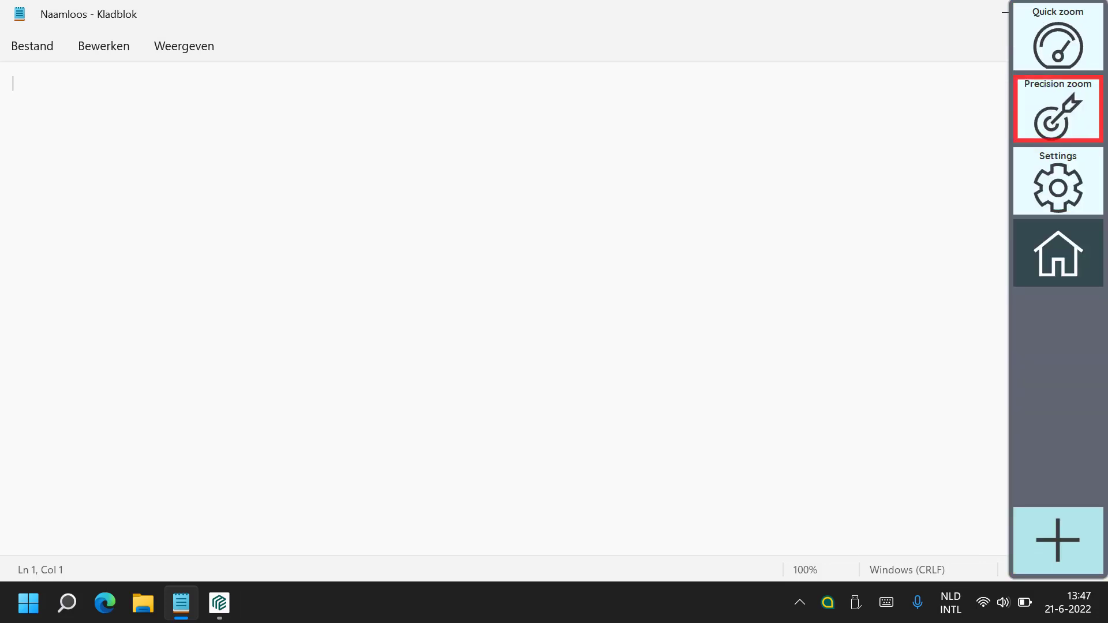
{"action": "left_click", "coordinate": [1058, 109]}
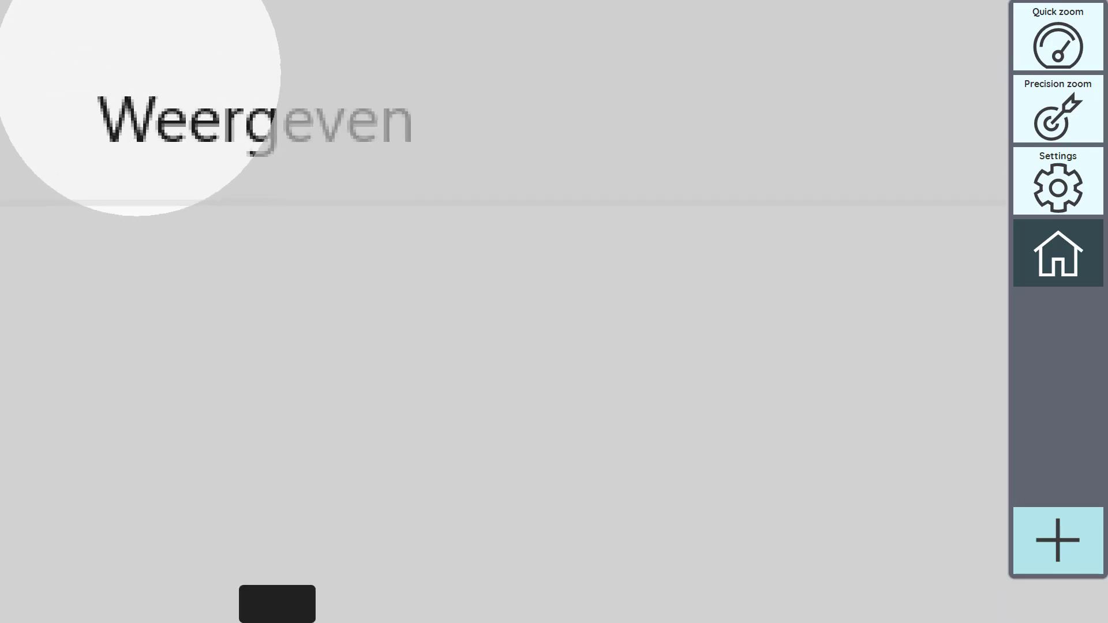
{"action": "left_click", "coordinate": [155, 87]}
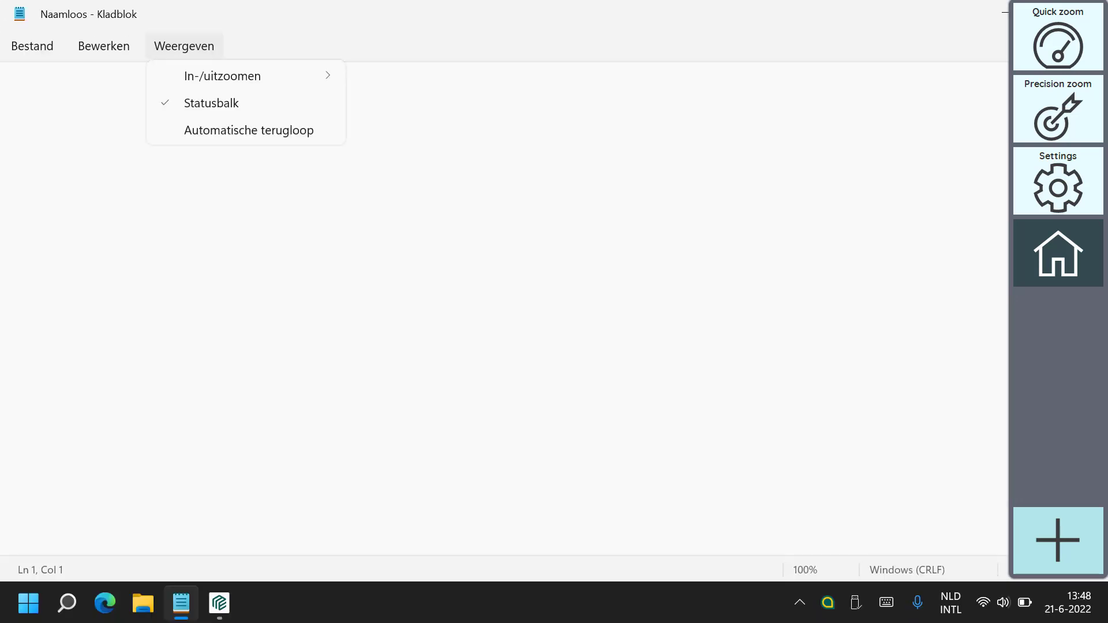
{"action": "left_click", "coordinate": [1058, 36]}
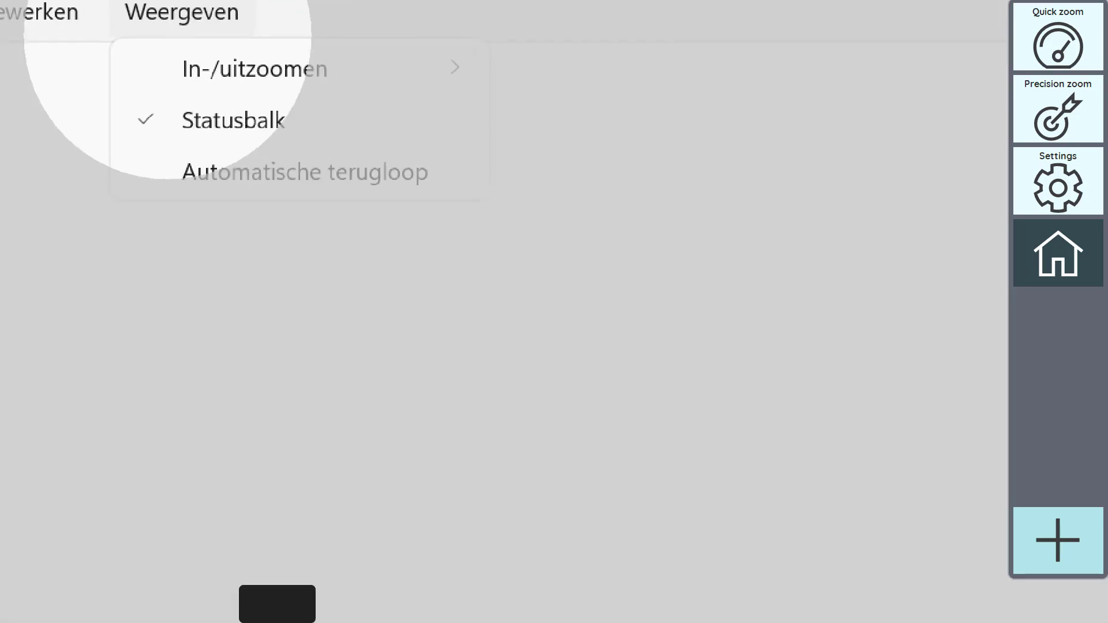
{"action": "left_click", "coordinate": [230, 74]}
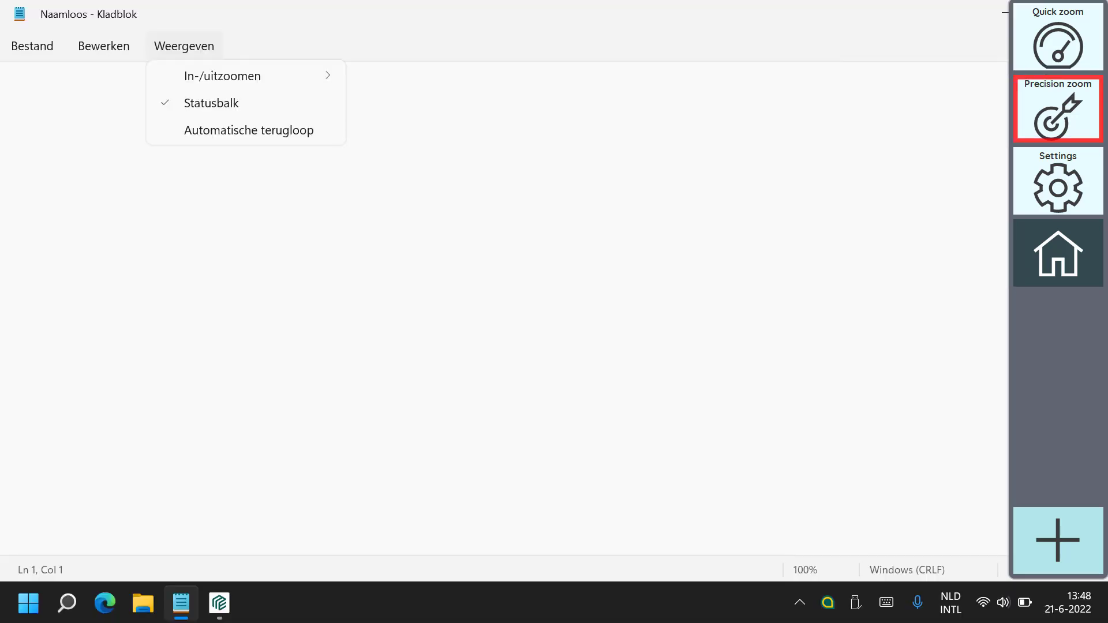
Set the mouse window size to small in the InControl mouse settings and apply it
{"action": "left_click", "coordinate": [1058, 541]}
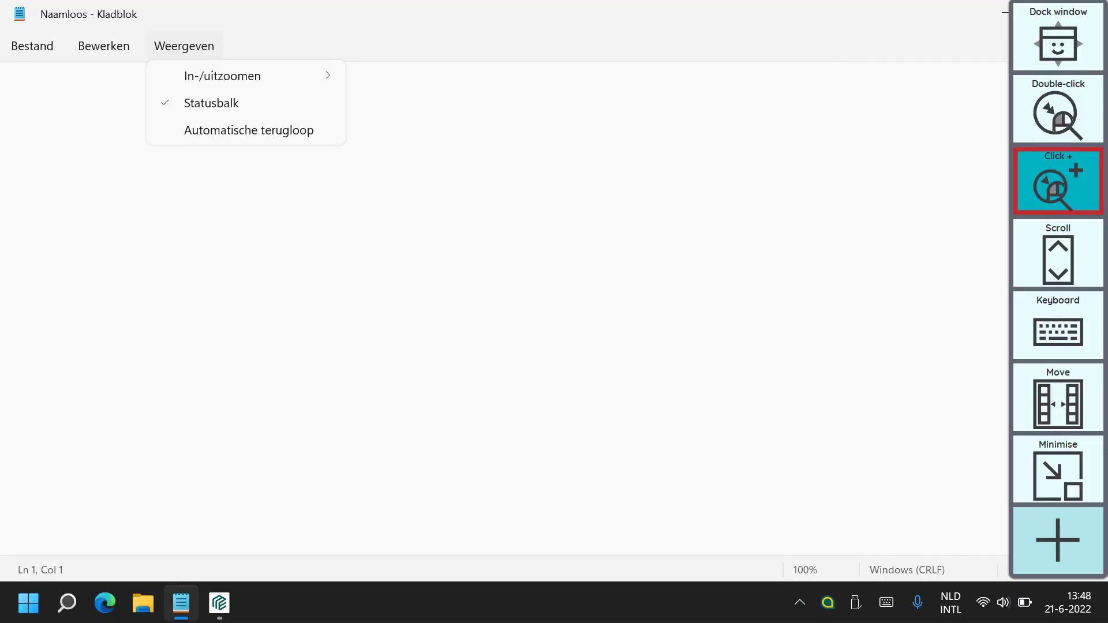
{"action": "left_click", "coordinate": [1057, 540]}
{"action": "left_click", "coordinate": [1058, 540]}
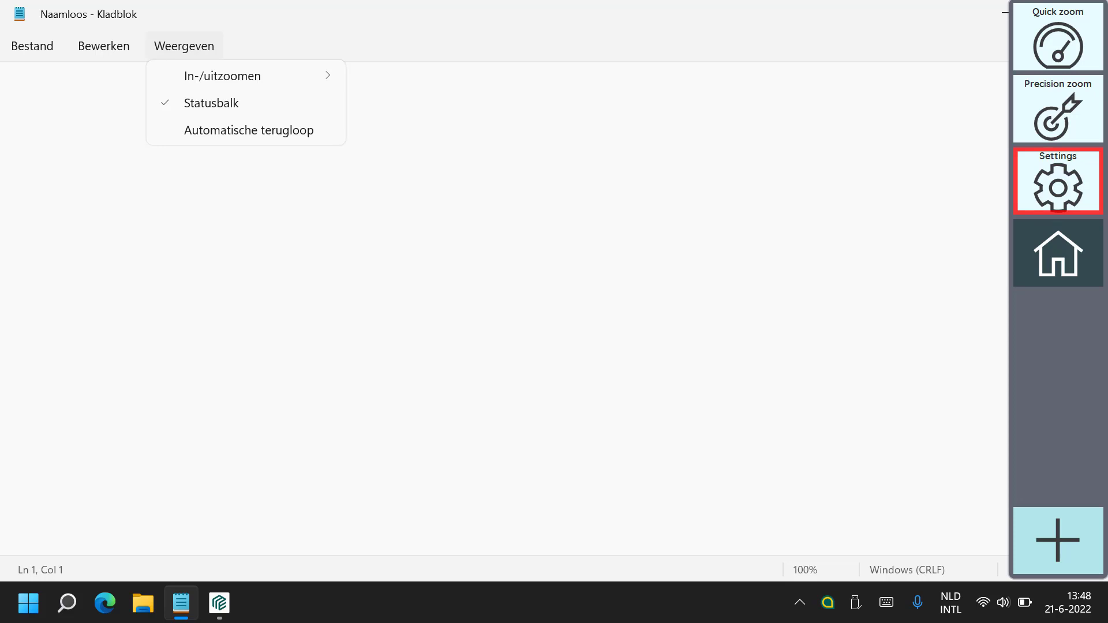
{"action": "left_click", "coordinate": [1058, 181]}
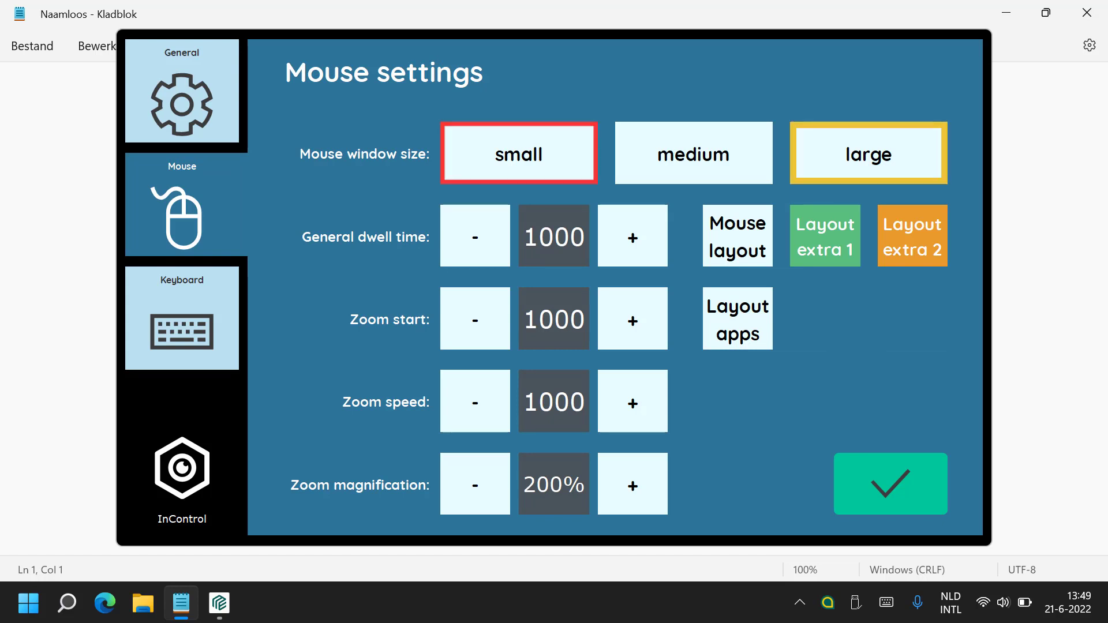
{"action": "left_click", "coordinate": [519, 153]}
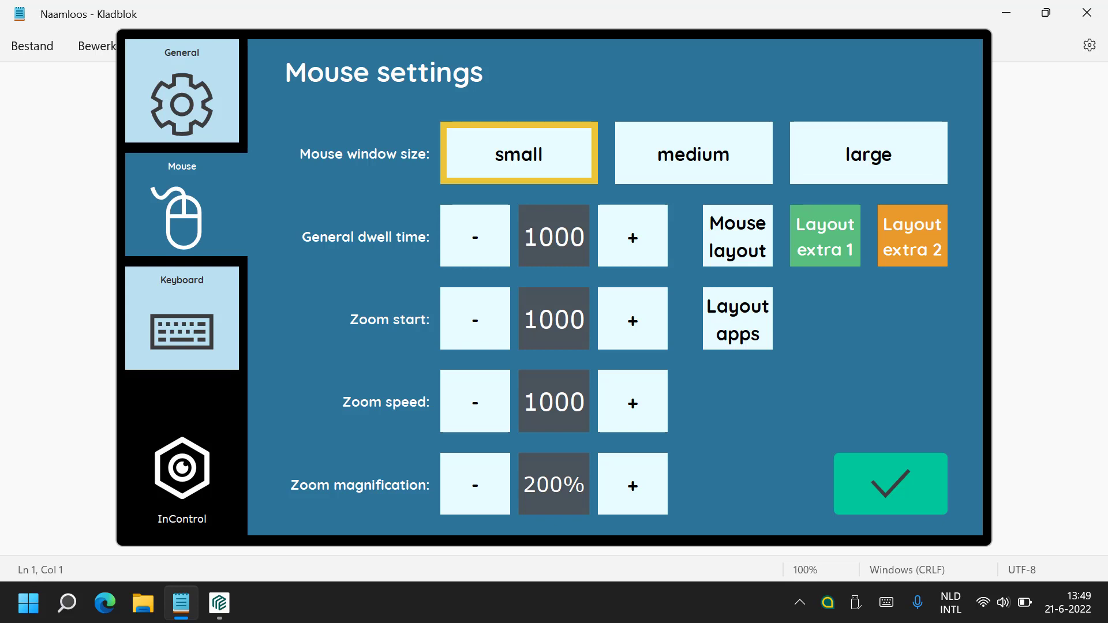
{"action": "left_click", "coordinate": [891, 484]}
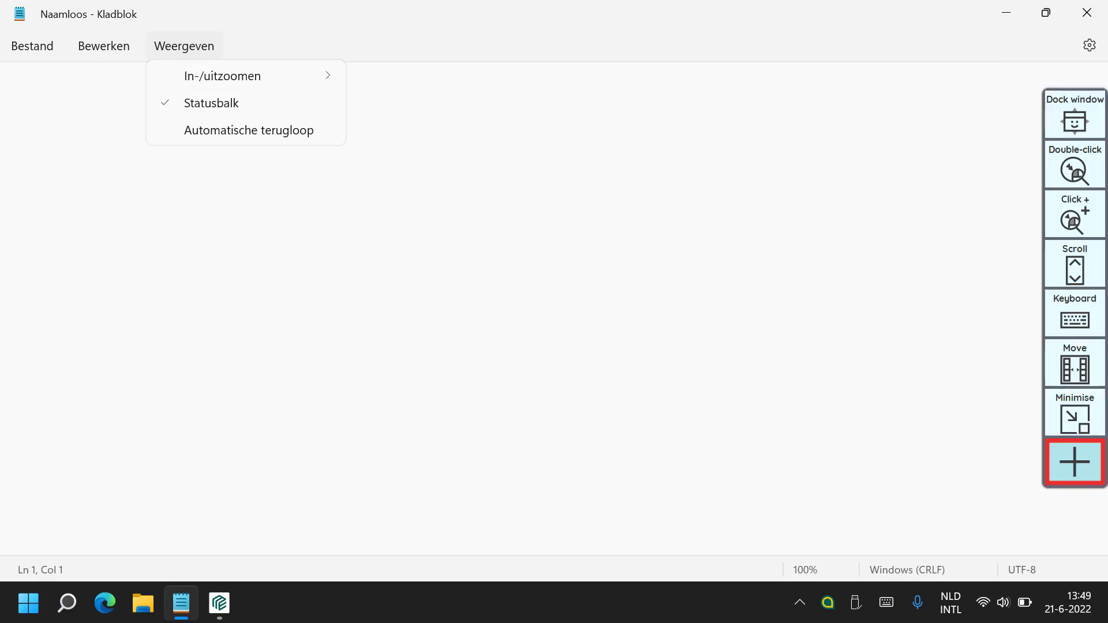
Reopen the InControl mouse settings and set the mouse window size to large
{"action": "left_click", "coordinate": [1075, 462]}
{"action": "left_click", "coordinate": [1075, 462]}
{"action": "left_click", "coordinate": [1074, 217]}
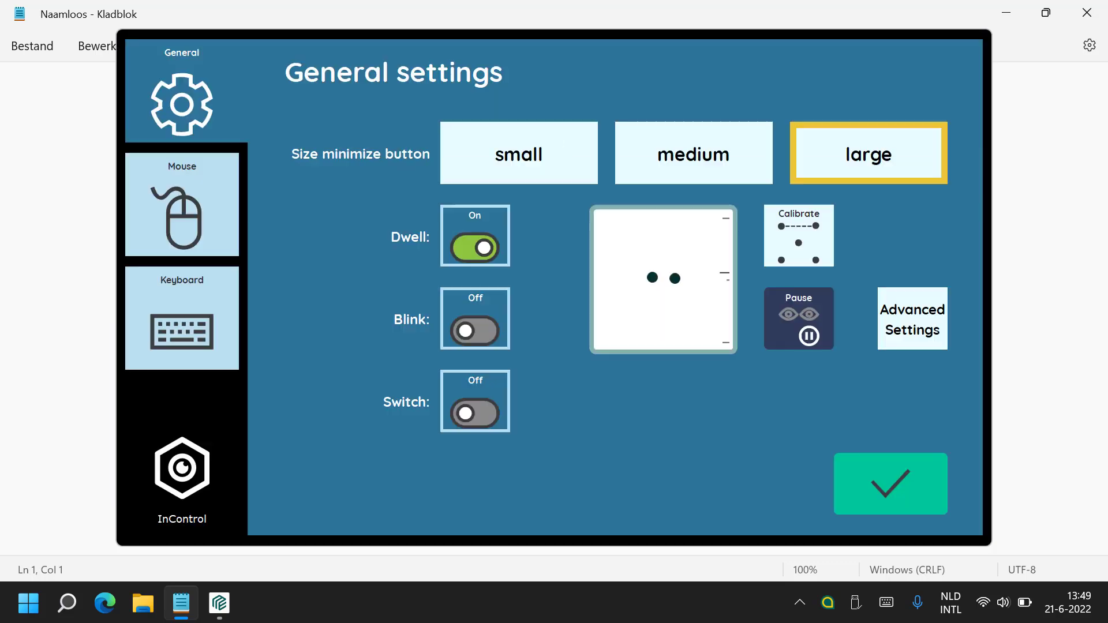
{"action": "left_click", "coordinate": [182, 205]}
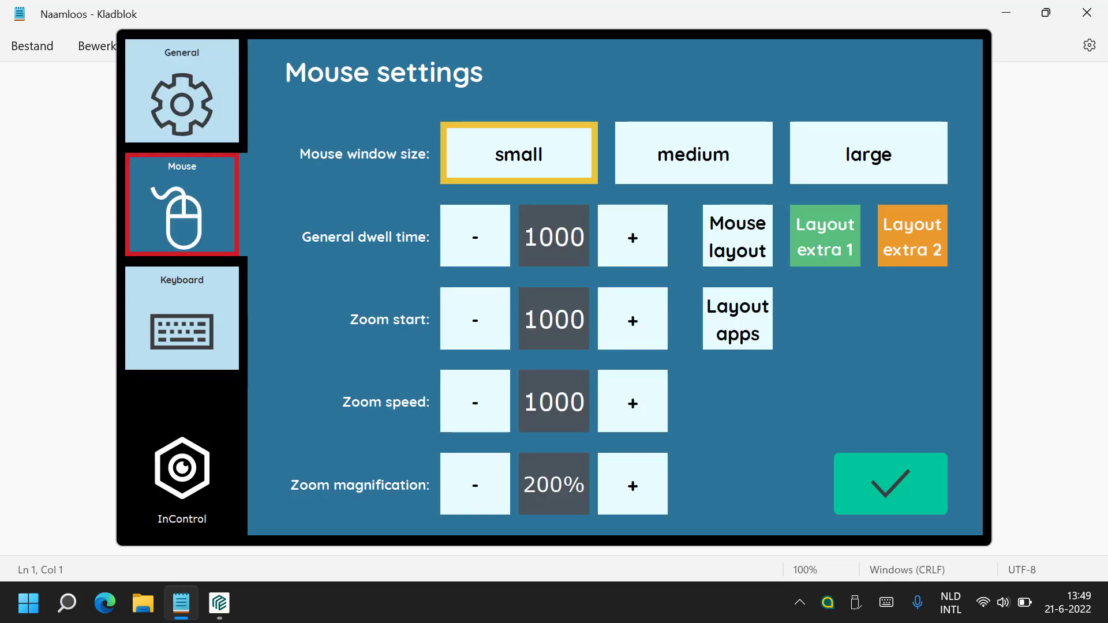
{"action": "left_click", "coordinate": [869, 154]}
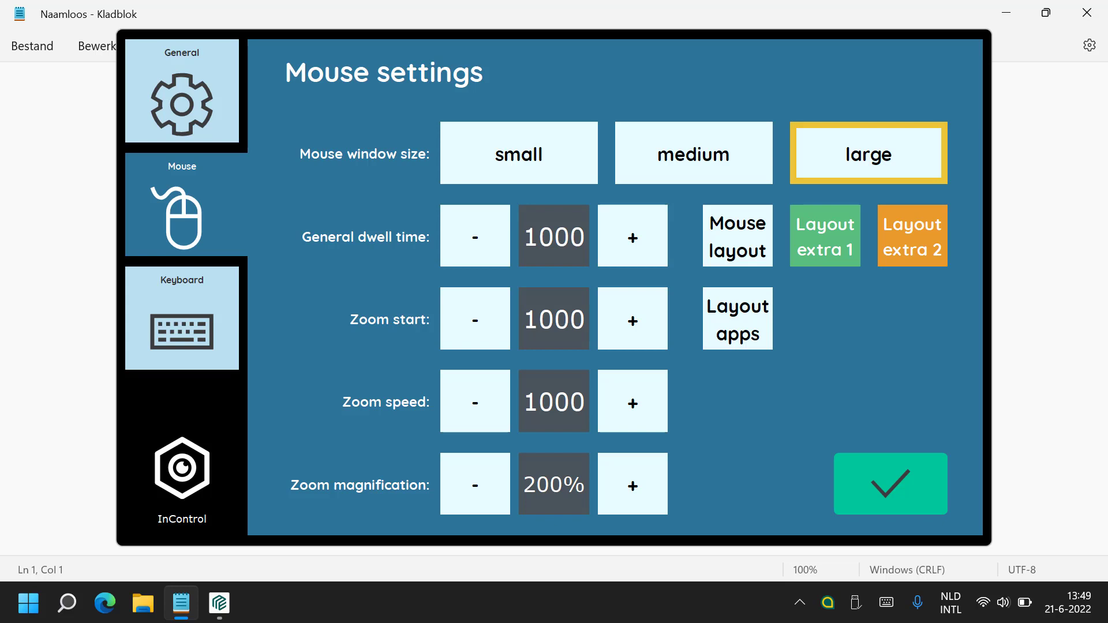
Open the mouse layout and assign the Copy function to the first empty slot in column 3
{"action": "left_click", "coordinate": [737, 237]}
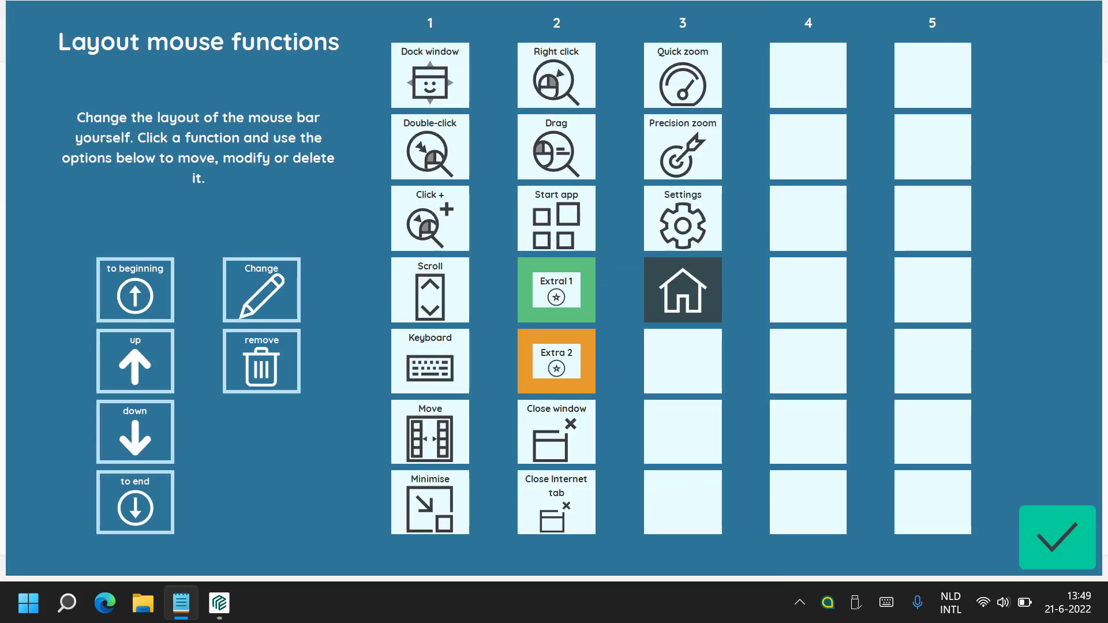
{"action": "left_click", "coordinate": [430, 147]}
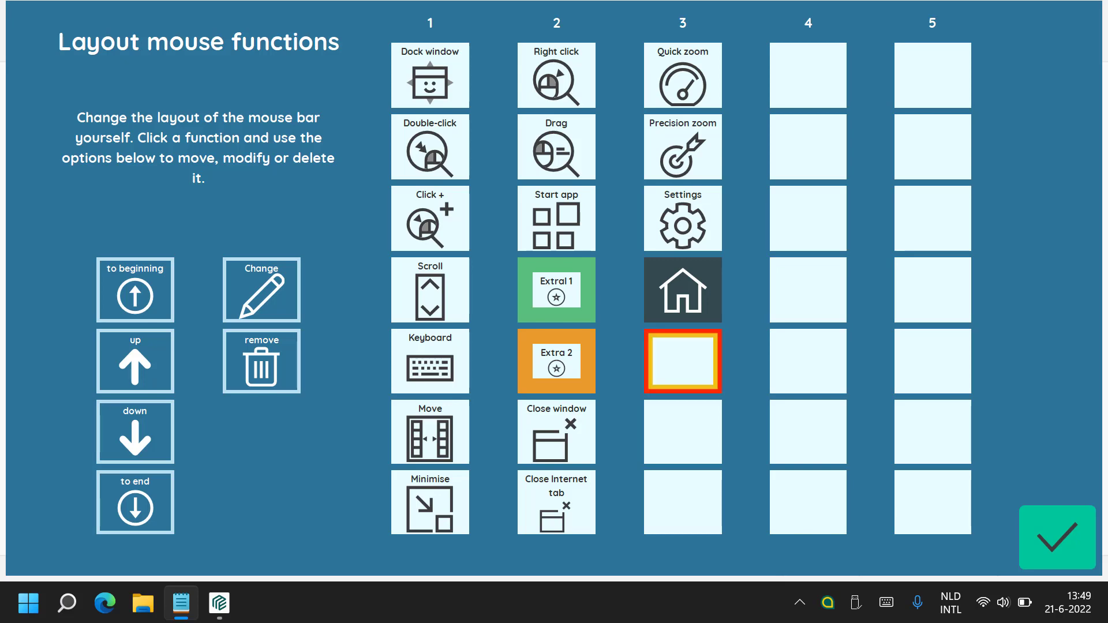
{"action": "left_click", "coordinate": [262, 290]}
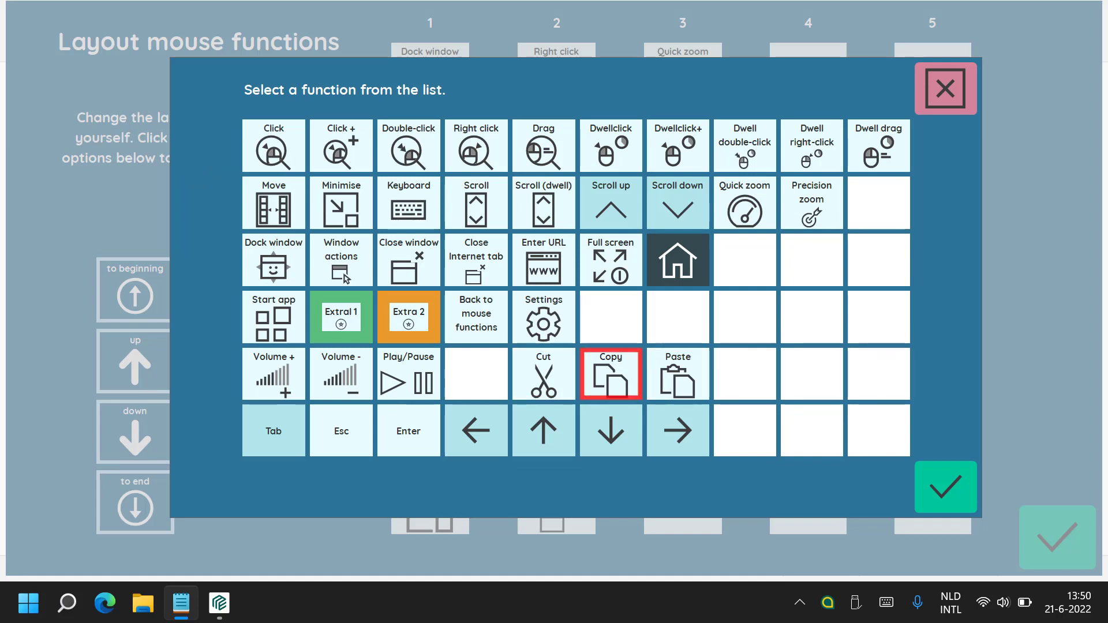
{"action": "left_click", "coordinate": [611, 374]}
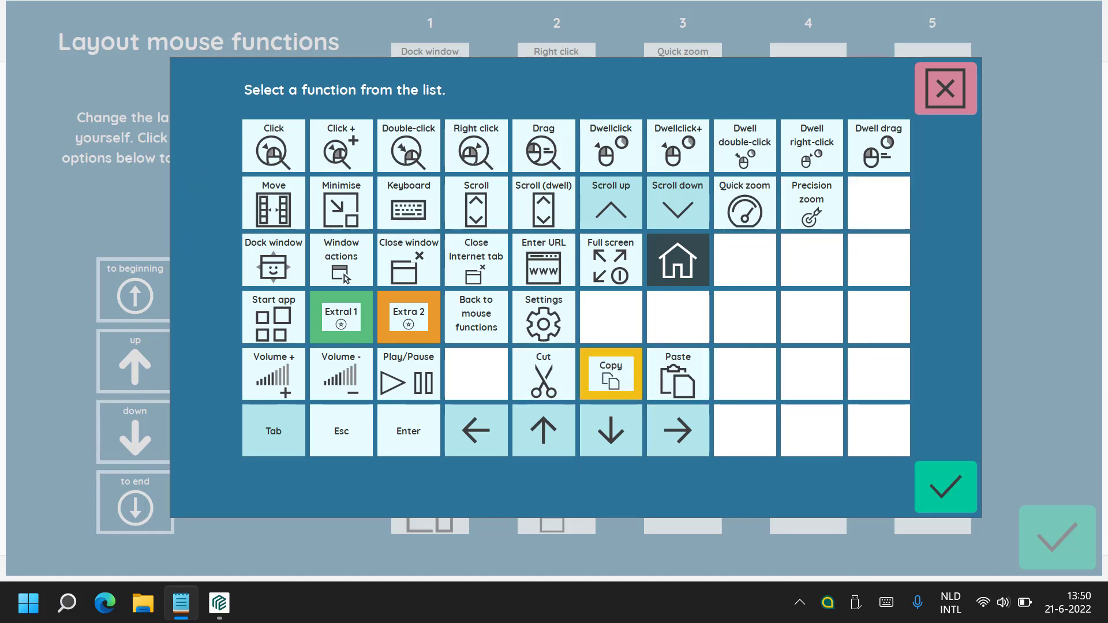
{"action": "key", "text": "space"}
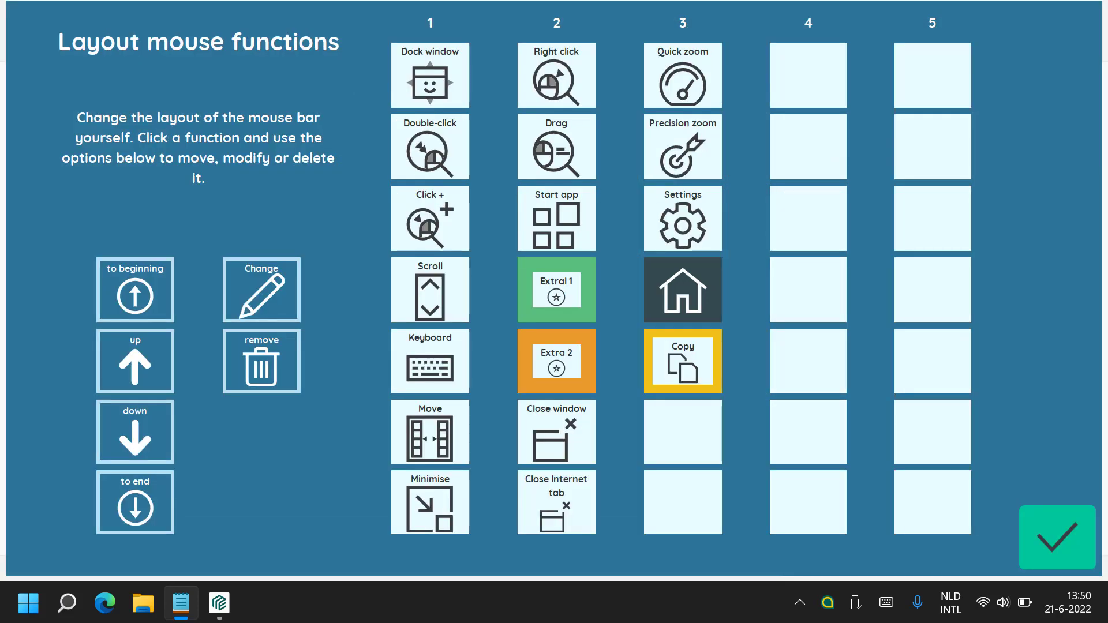
Assign the Paste function to the empty slot below Copy in column 3
{"action": "key", "text": "space"}
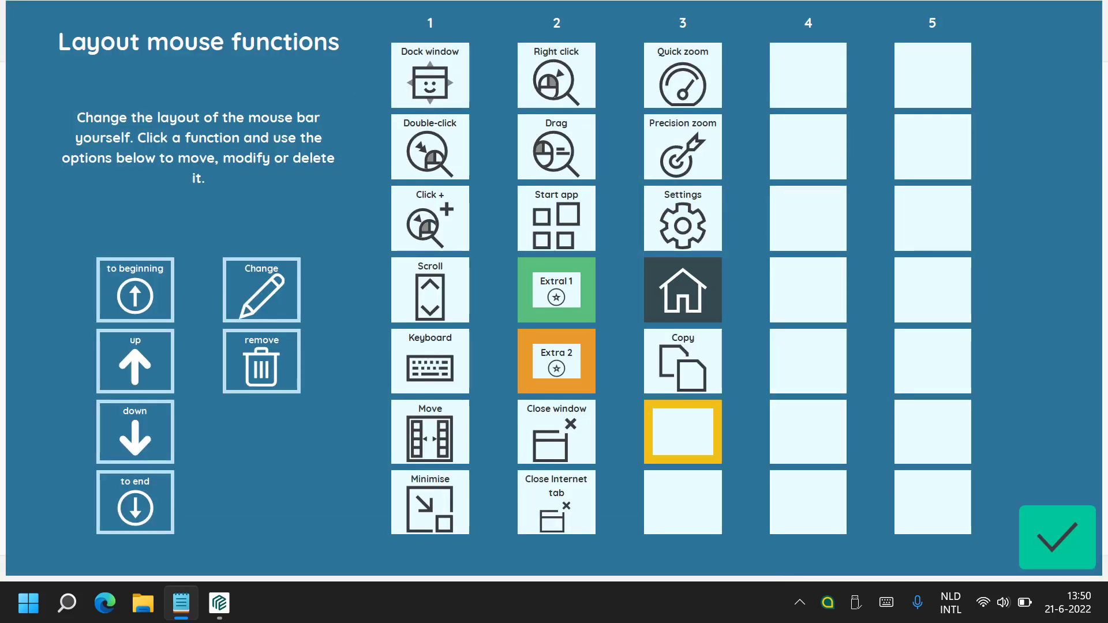
{"action": "key", "text": "space"}
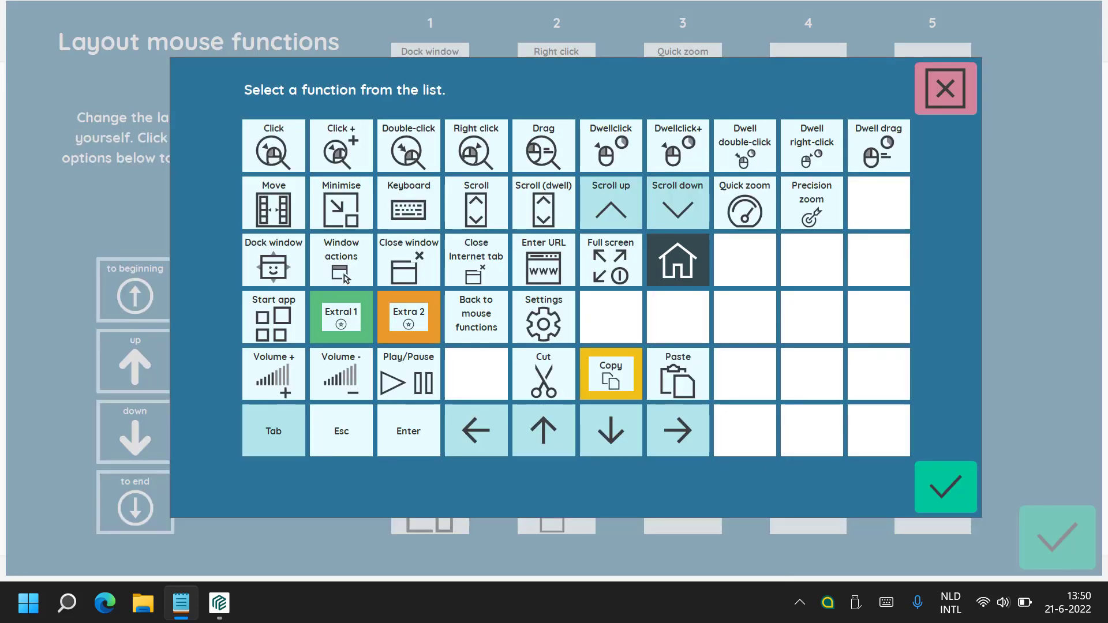
{"action": "key", "text": "space"}
{"action": "key", "text": "space"}
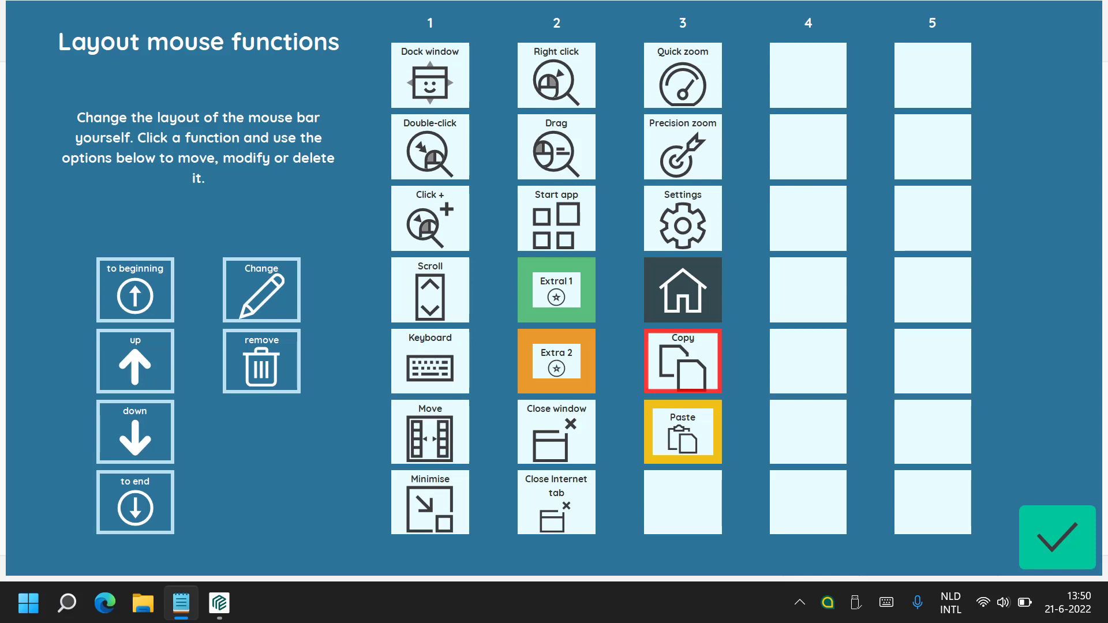
Move the Copy function up through the layout to the last slot of column 2
{"action": "key", "text": "space"}
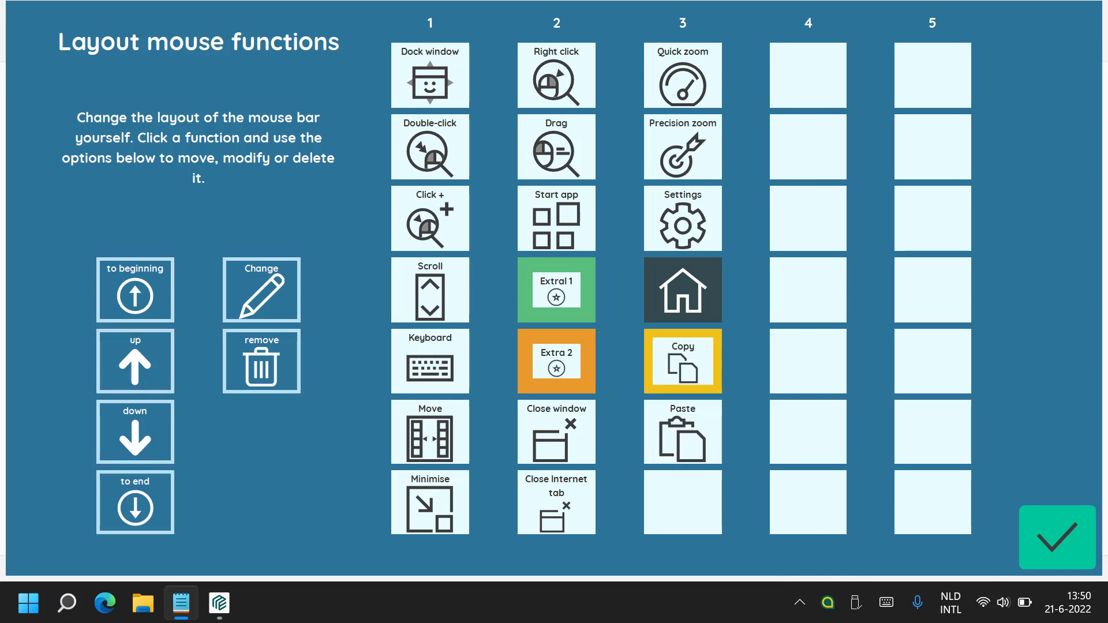
{"action": "key", "text": "space"}
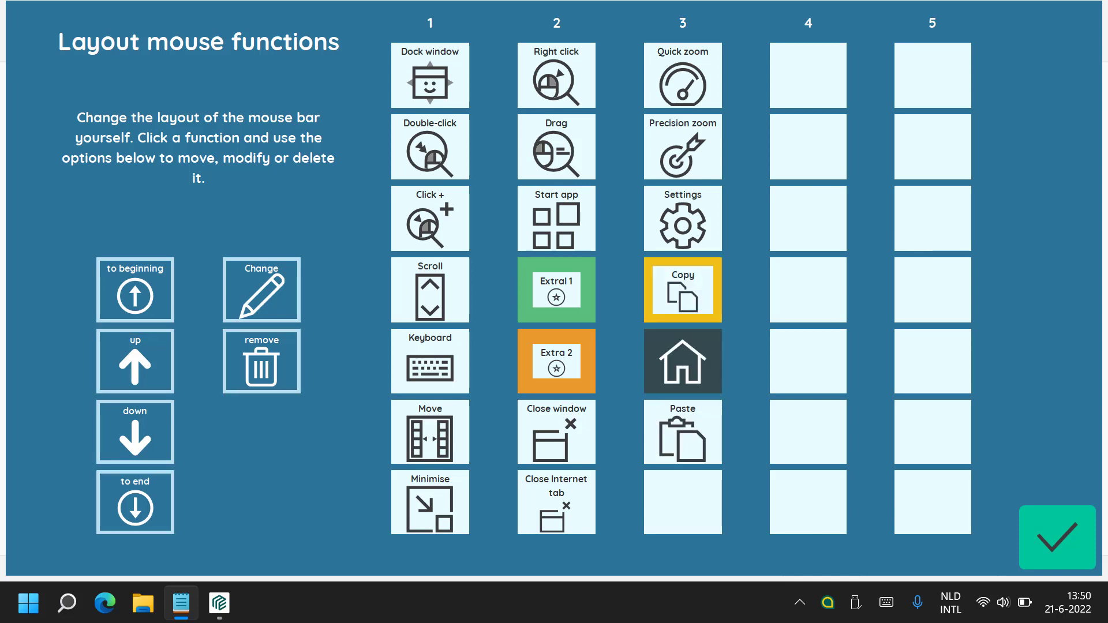
{"action": "key", "text": "space"}
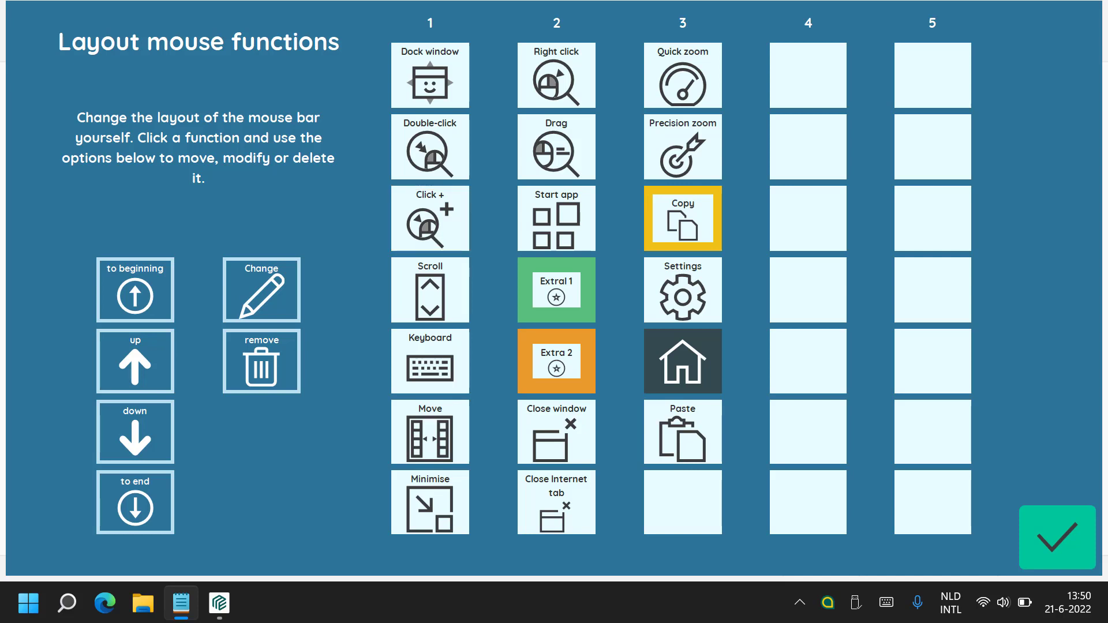
{"action": "key", "text": "space"}
{"action": "left_click", "coordinate": [135, 361]}
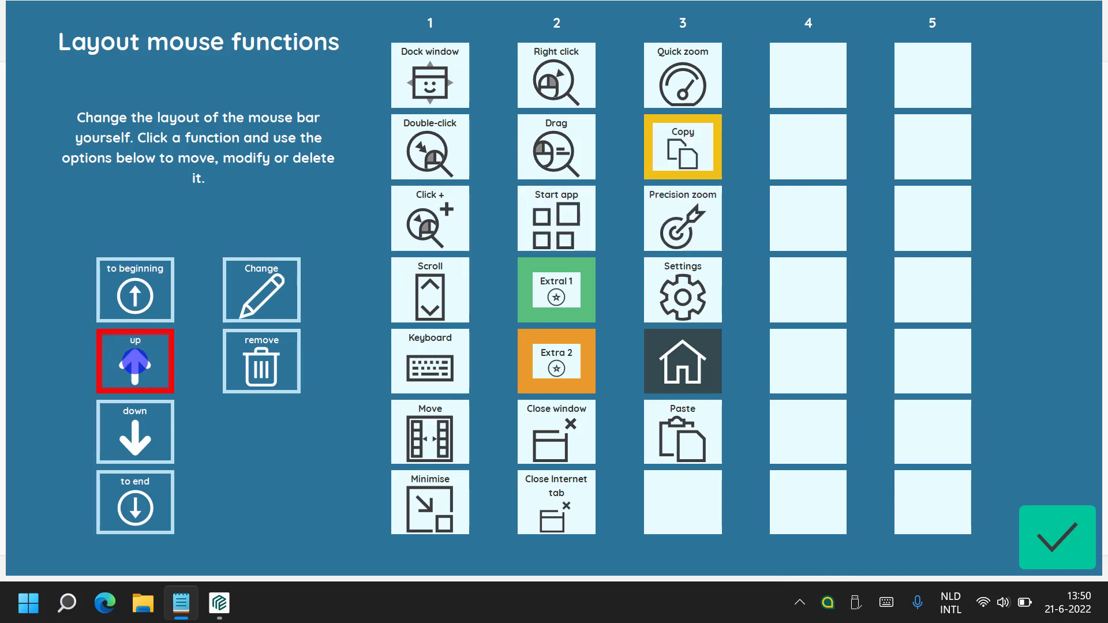
{"action": "left_click", "coordinate": [135, 362]}
{"action": "left_click", "coordinate": [556, 432]}
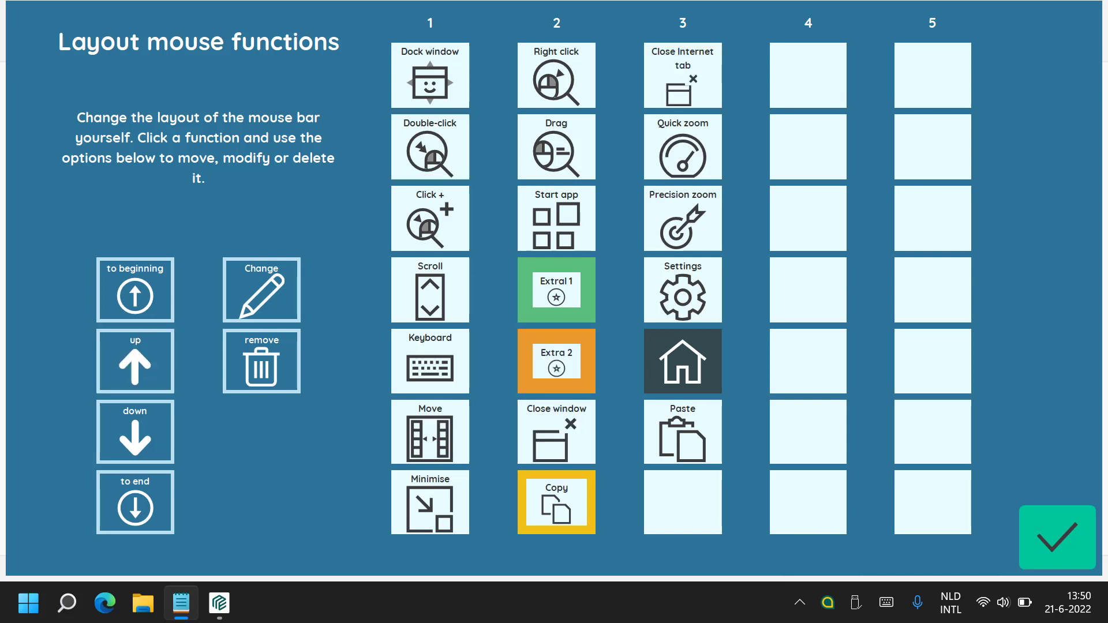
Remove the Paste function from column 3 of the mouse layout
{"action": "left_click", "coordinate": [683, 432]}
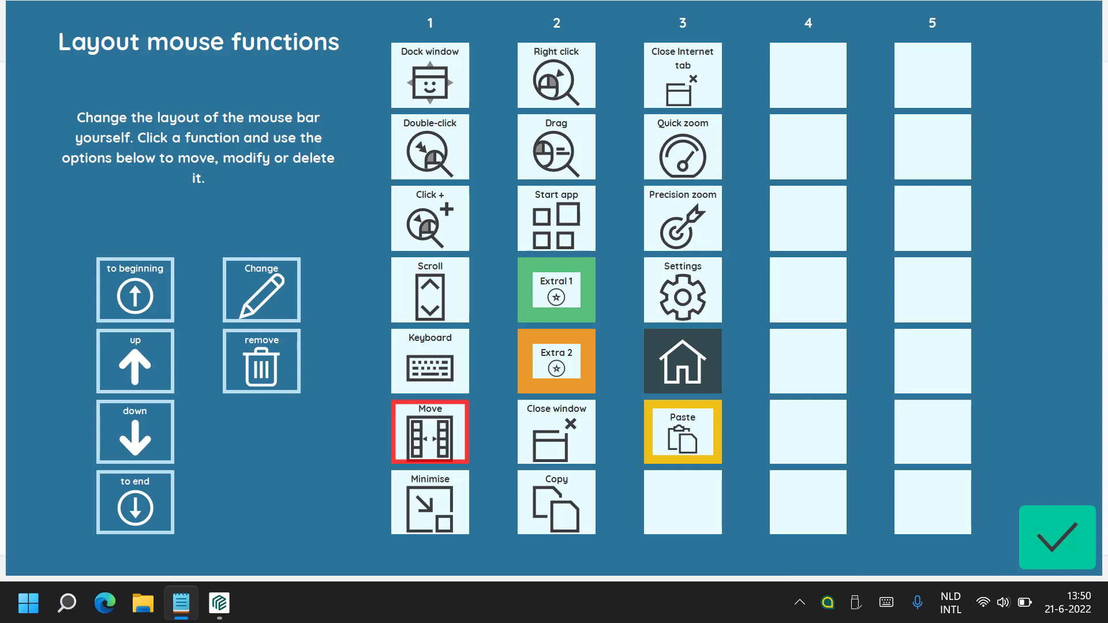
{"action": "key", "text": "space"}
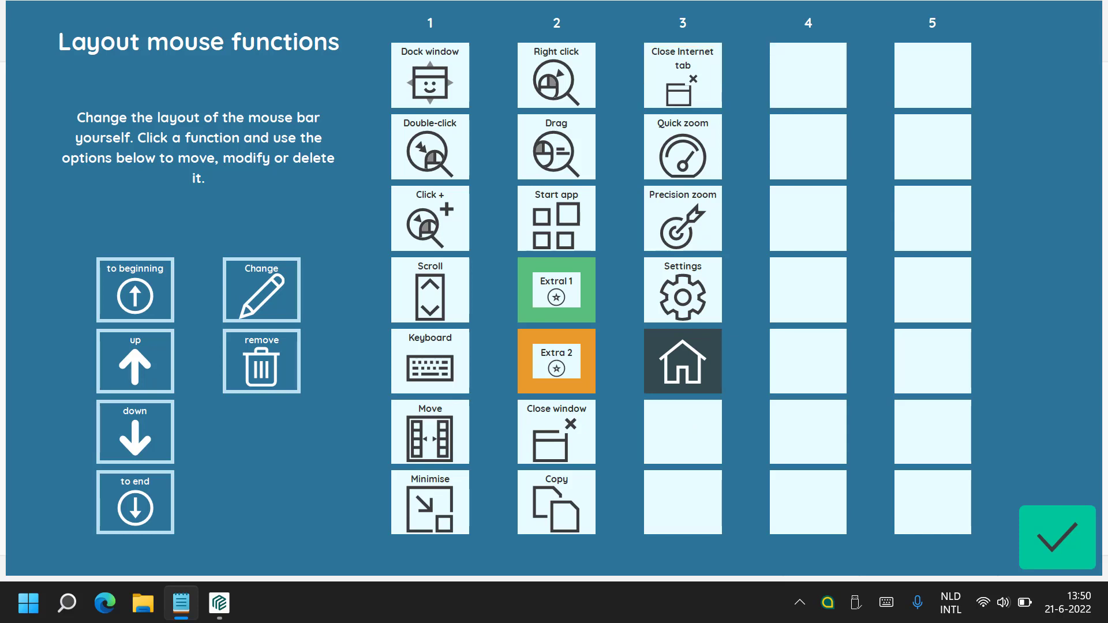
Accept the mouse layout, and review the functions in the Extra 1 mouse bar layout without editing it
{"action": "left_click", "coordinate": [1056, 537]}
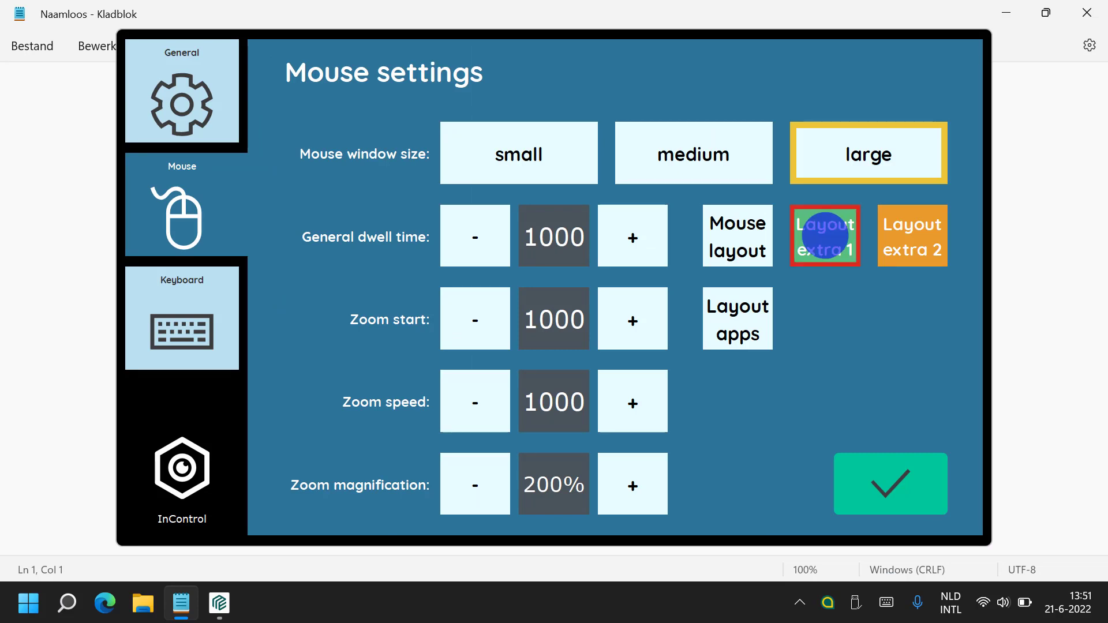
{"action": "left_click", "coordinate": [824, 236]}
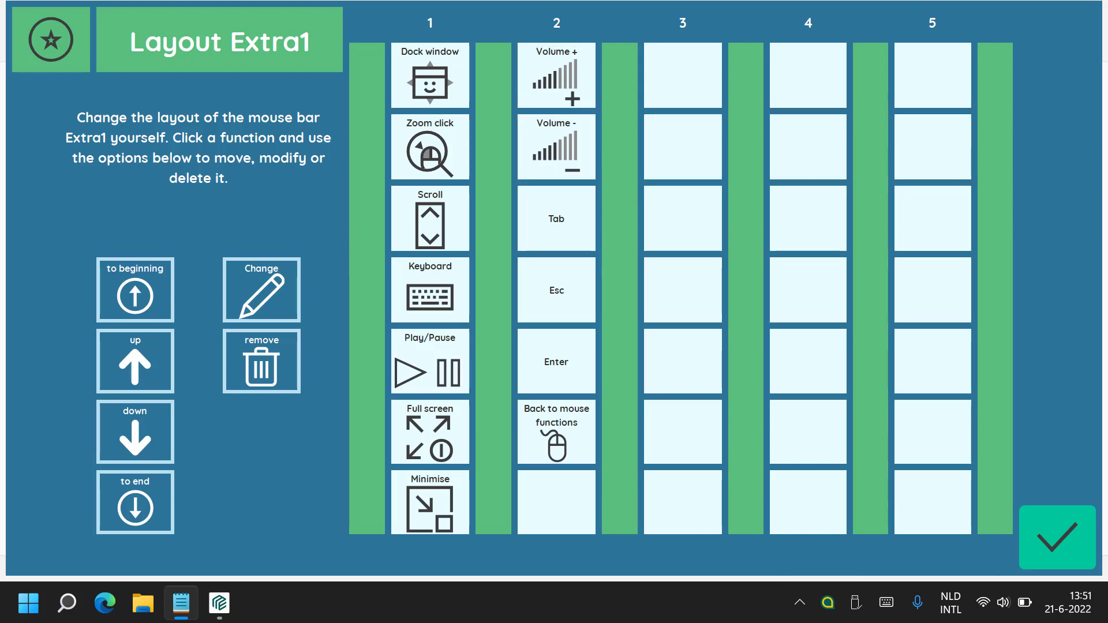
{"action": "left_click", "coordinate": [556, 75]}
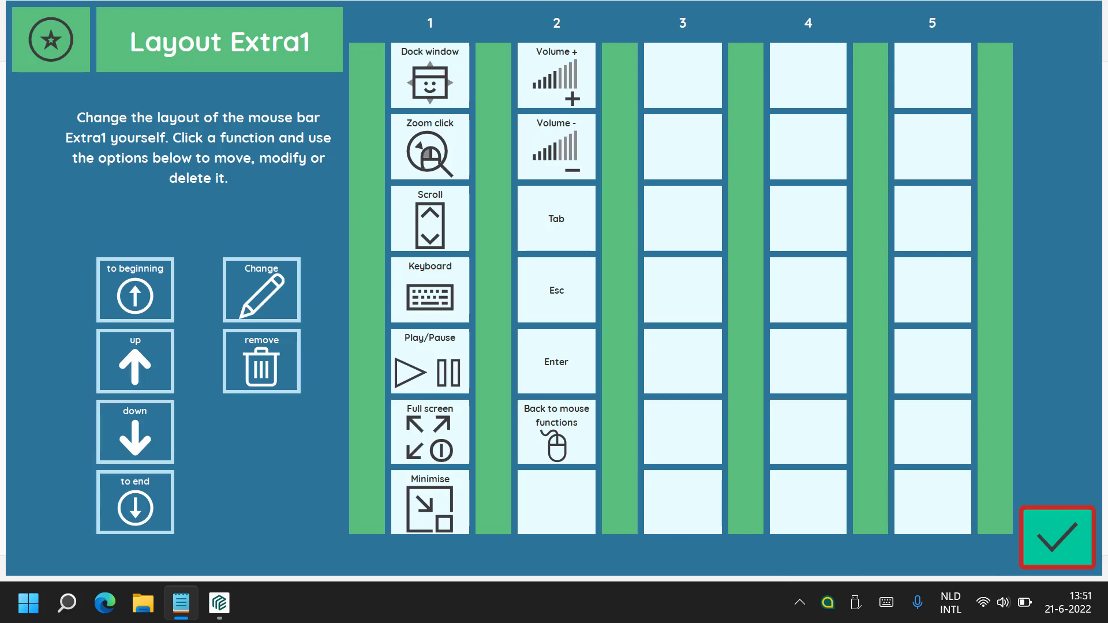
{"action": "left_click", "coordinate": [1056, 538]}
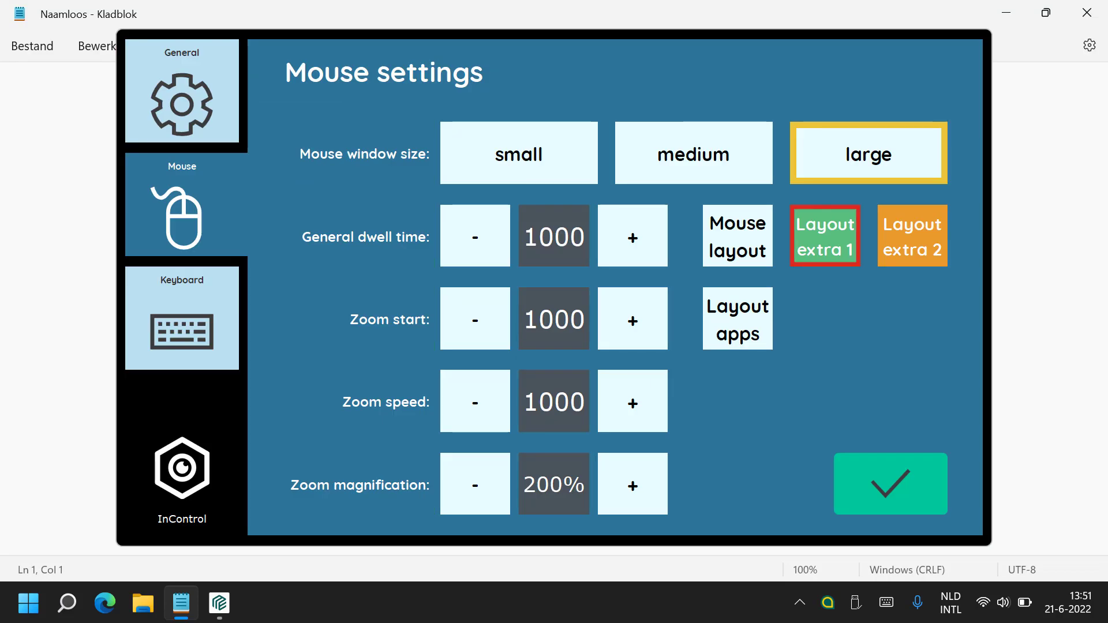
Leave the mouse settings and launch Disney+ from the Start app window
{"action": "left_click", "coordinate": [890, 484]}
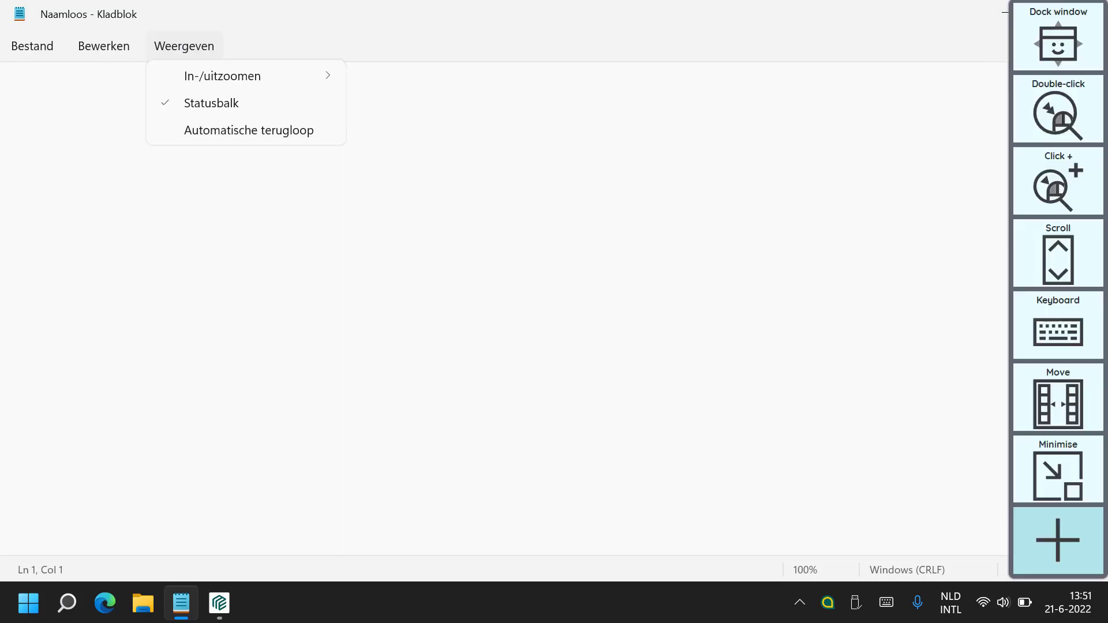
{"action": "left_click", "coordinate": [1058, 541]}
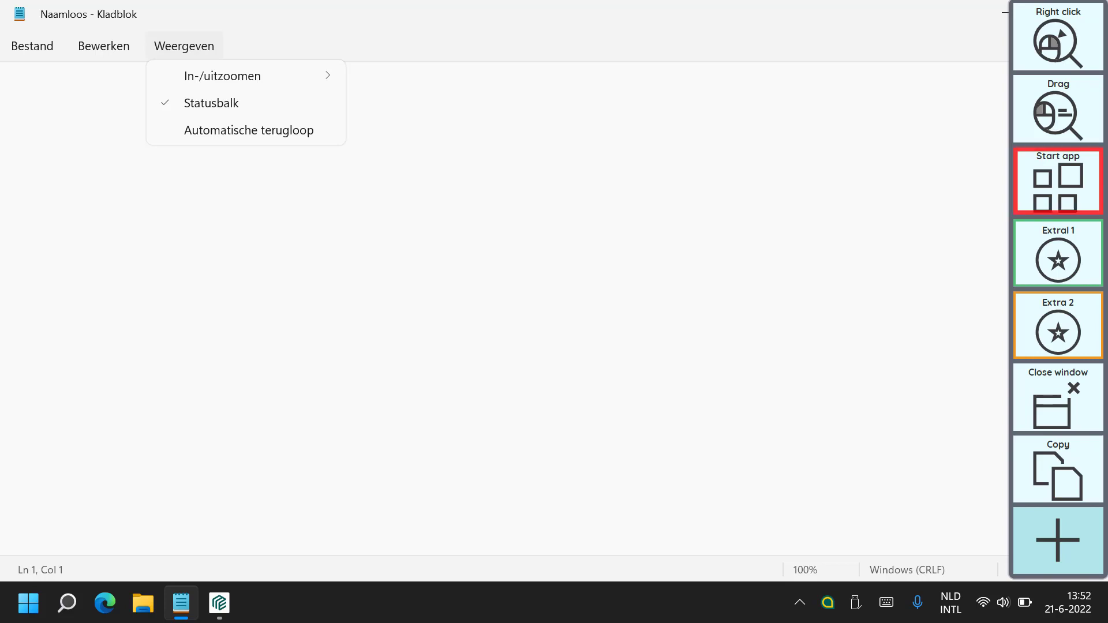
{"action": "key", "text": "space"}
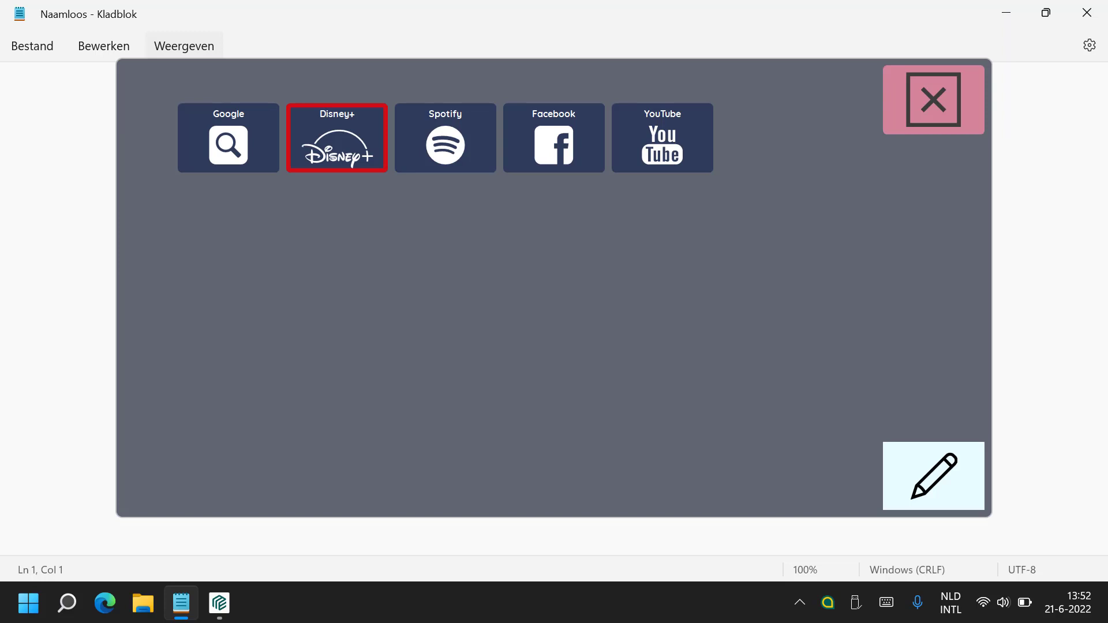
{"action": "key", "text": "space"}
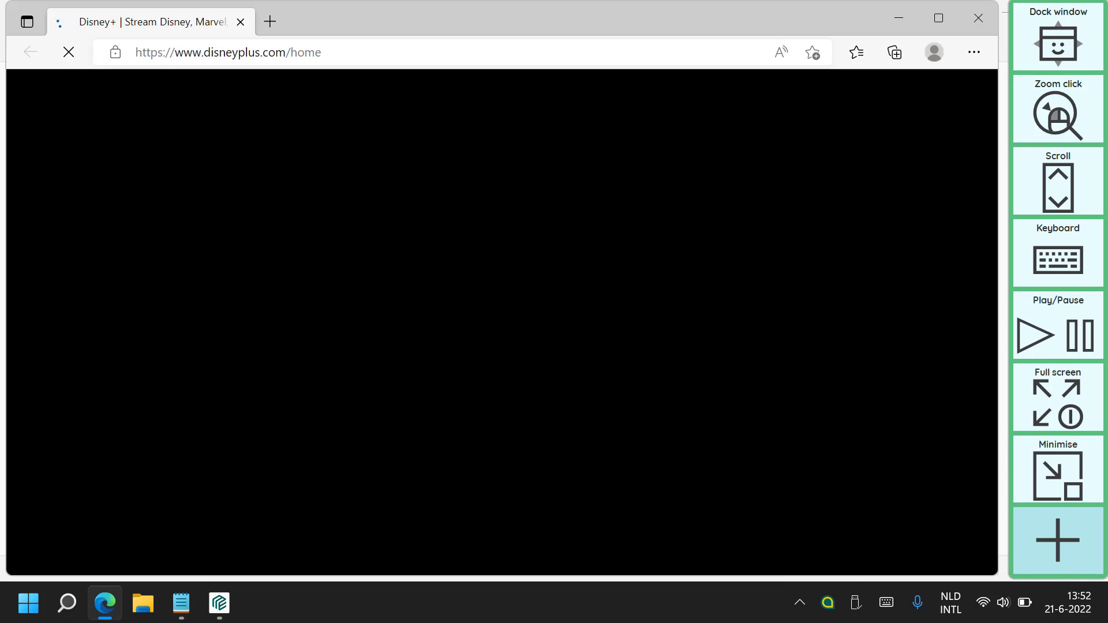
Return from the Extra 1 bar to the main mouse functions and open the Apps window layout for editing
{"action": "left_click", "coordinate": [1058, 540]}
{"action": "left_click", "coordinate": [1058, 397]}
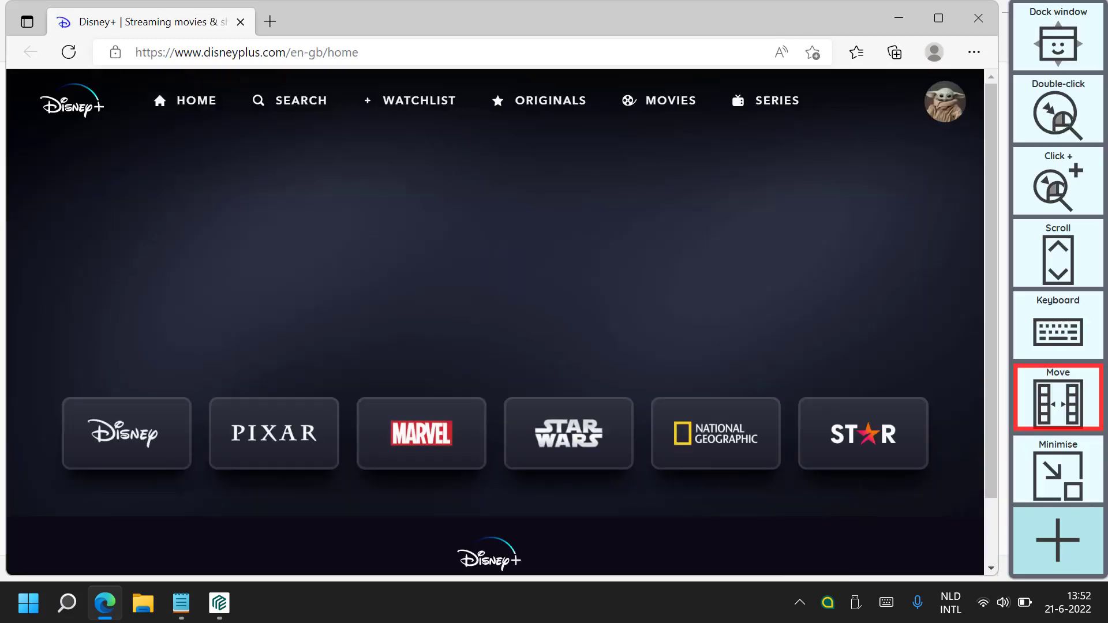
{"action": "key", "text": "space"}
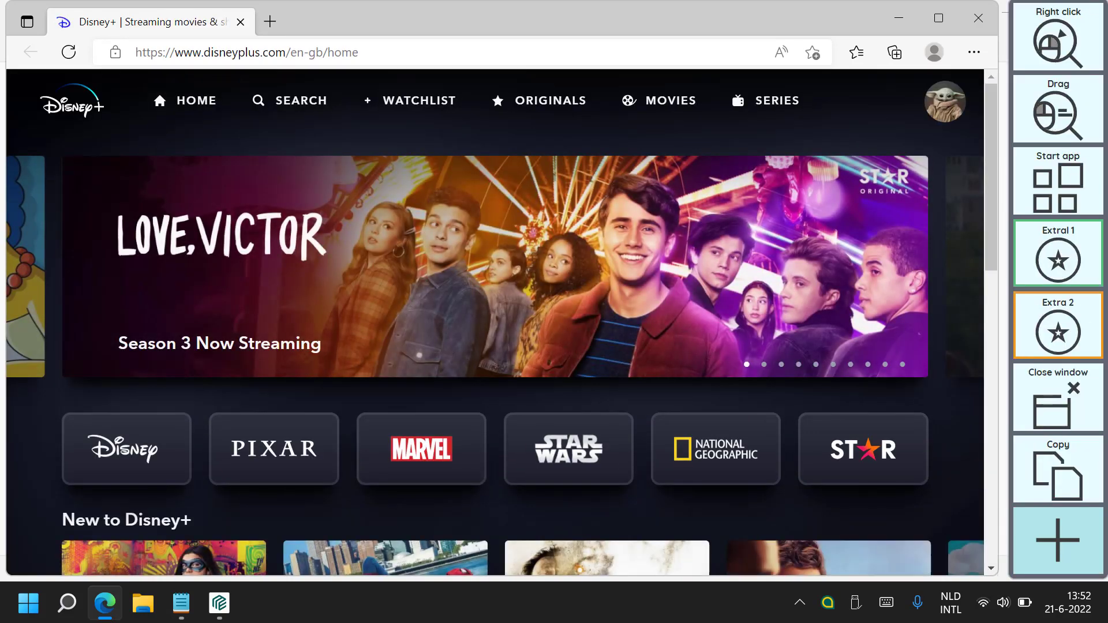
{"action": "key", "text": "space"}
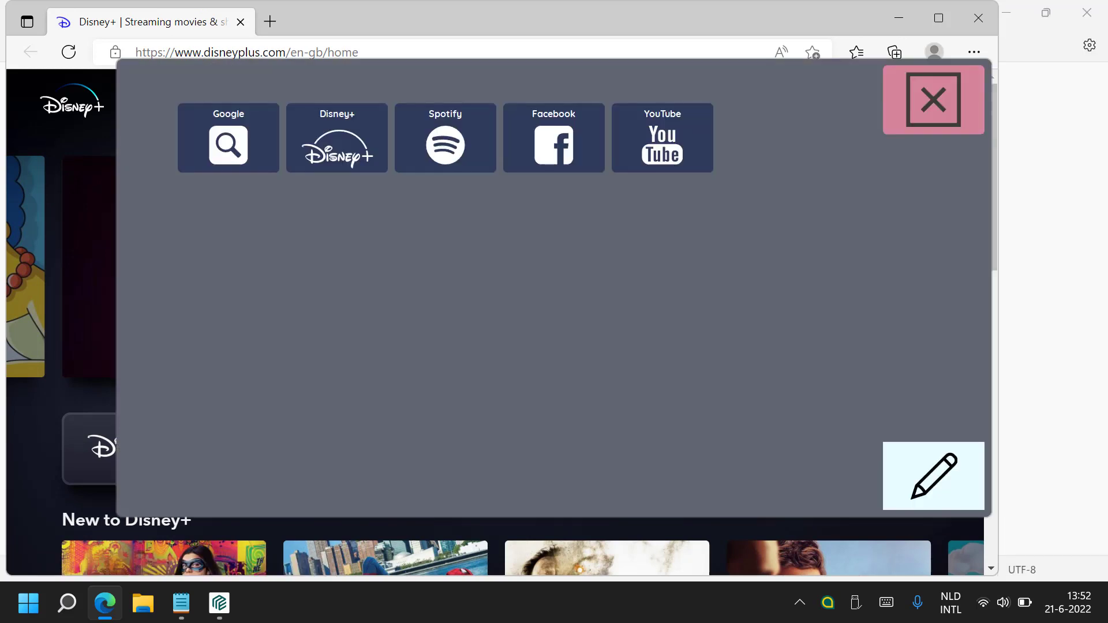
{"action": "key", "text": "space"}
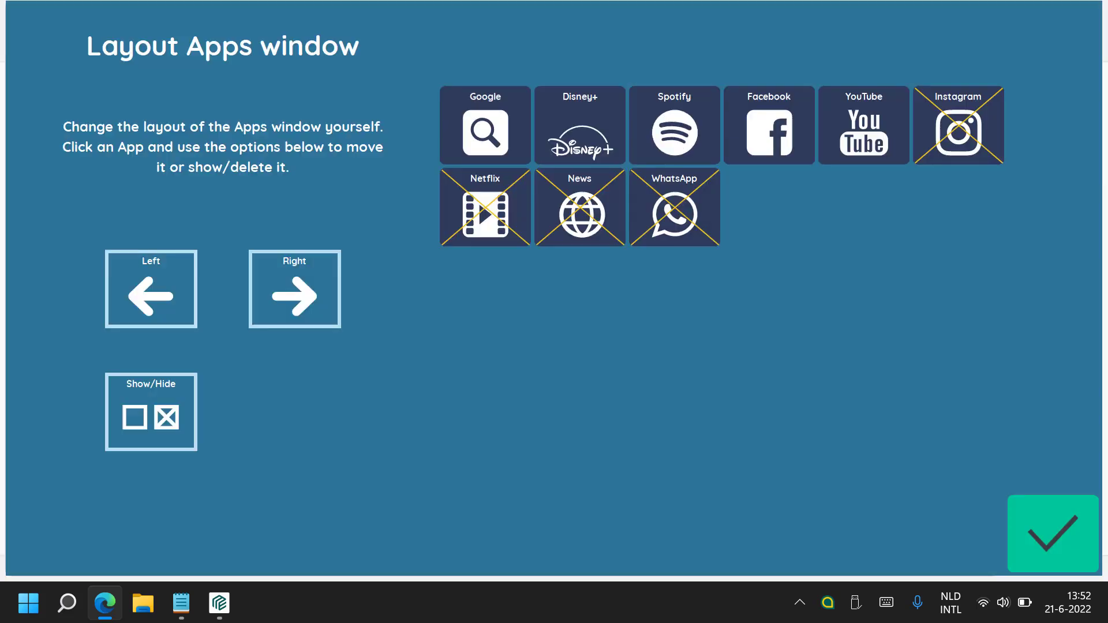
Move the Facebook app three places forward to the first position in the Apps window layout
{"action": "left_click", "coordinate": [478, 200]}
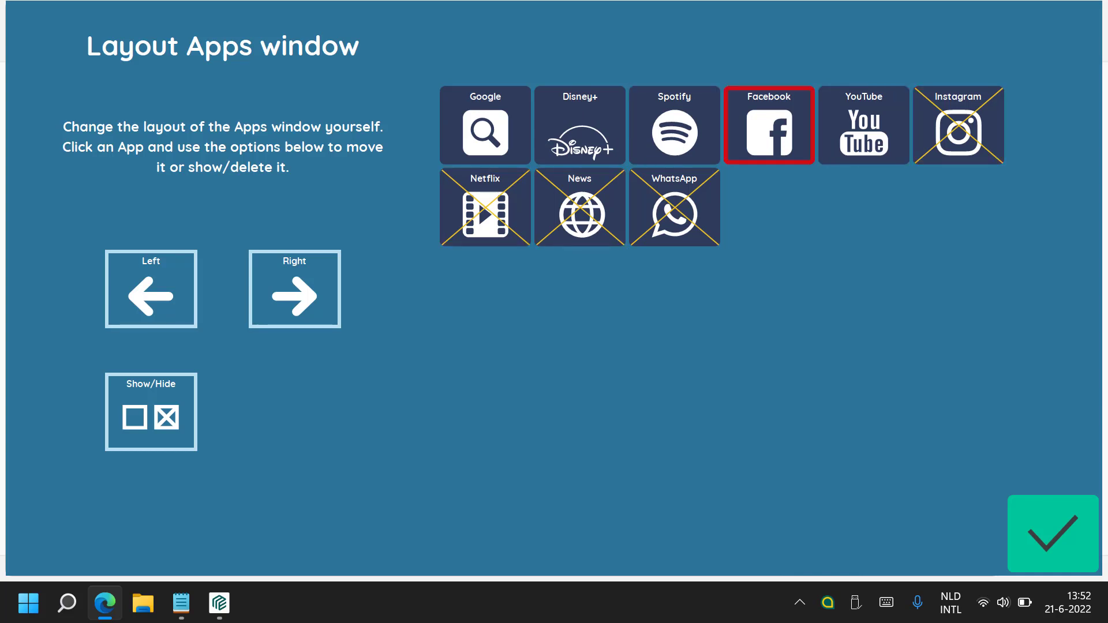
{"action": "left_click", "coordinate": [769, 125]}
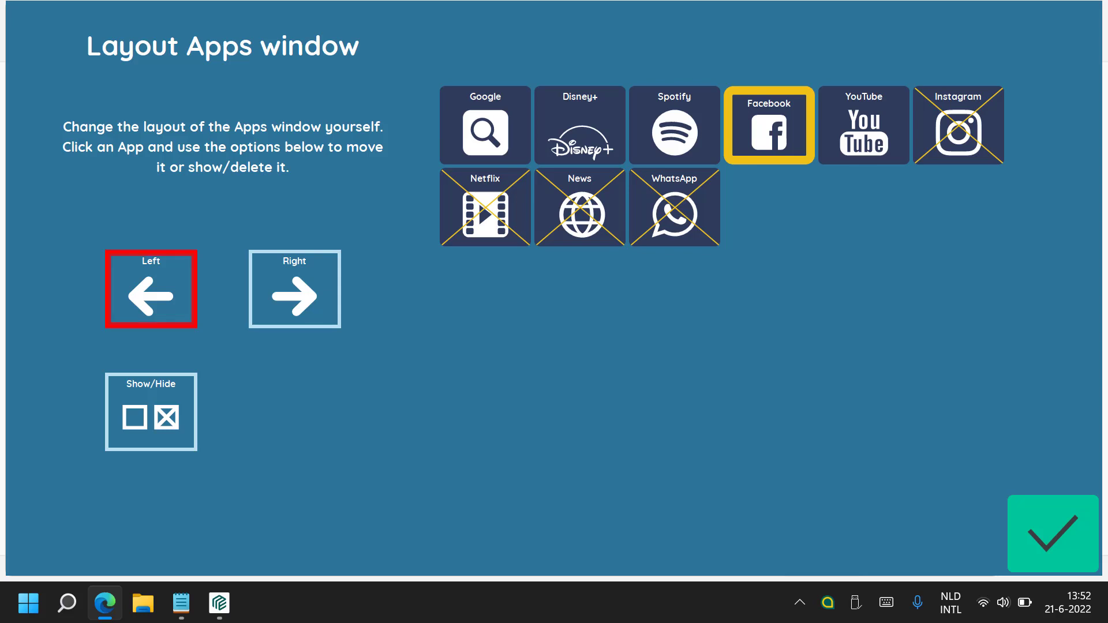
{"action": "key", "text": "space"}
{"action": "key", "text": "space"}
{"action": "key", "text": "space"}
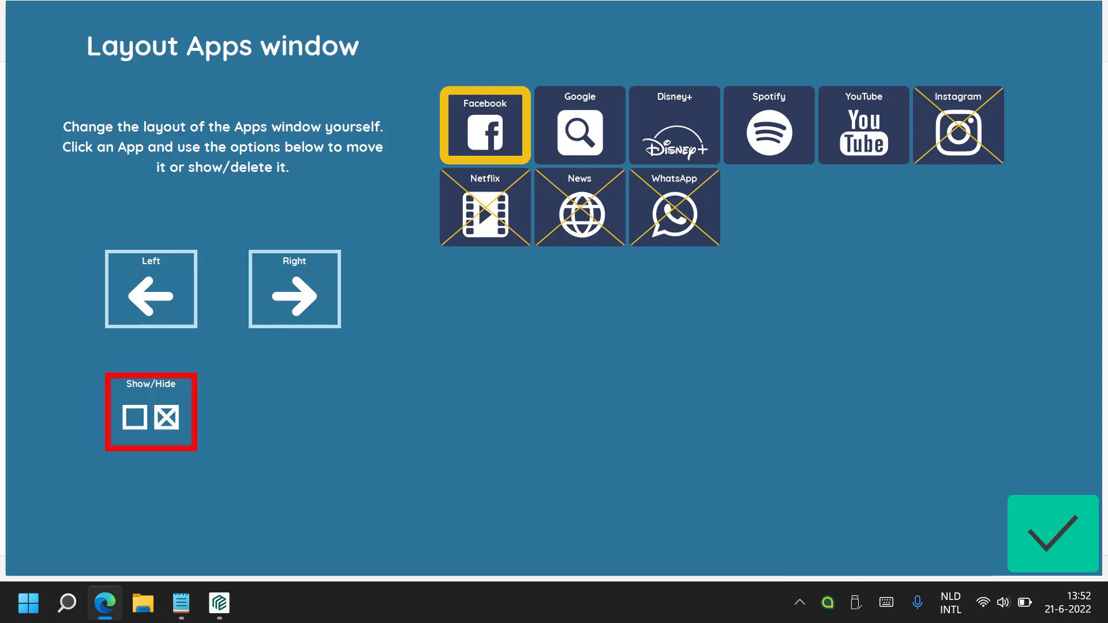
Hide the Facebook app, accept the layout and close the Apps window
{"action": "key", "text": "space"}
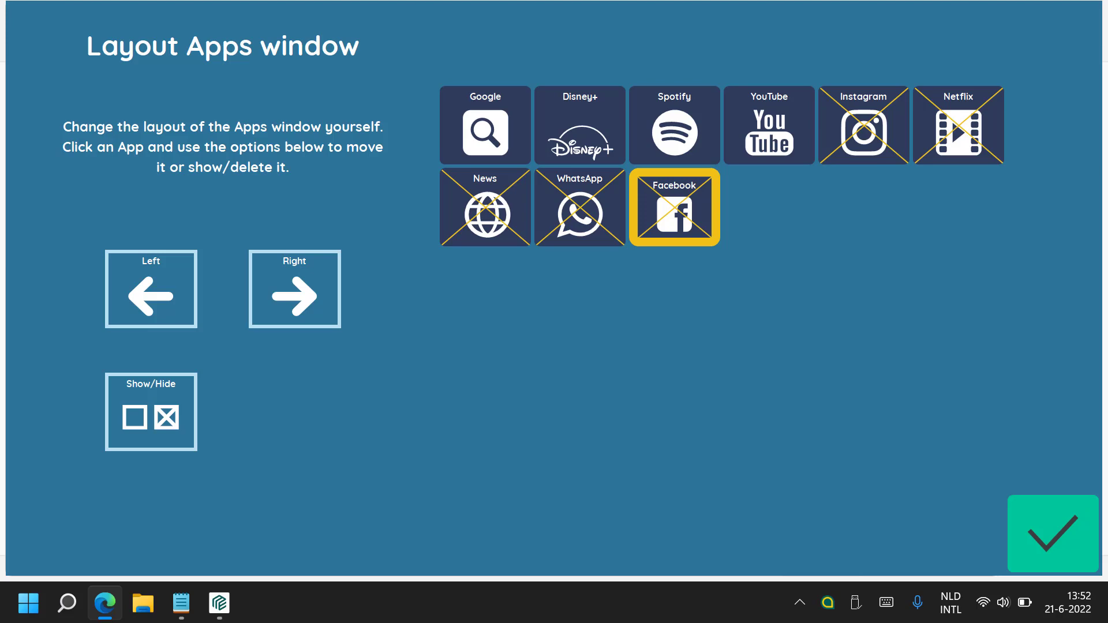
{"action": "key", "text": "space"}
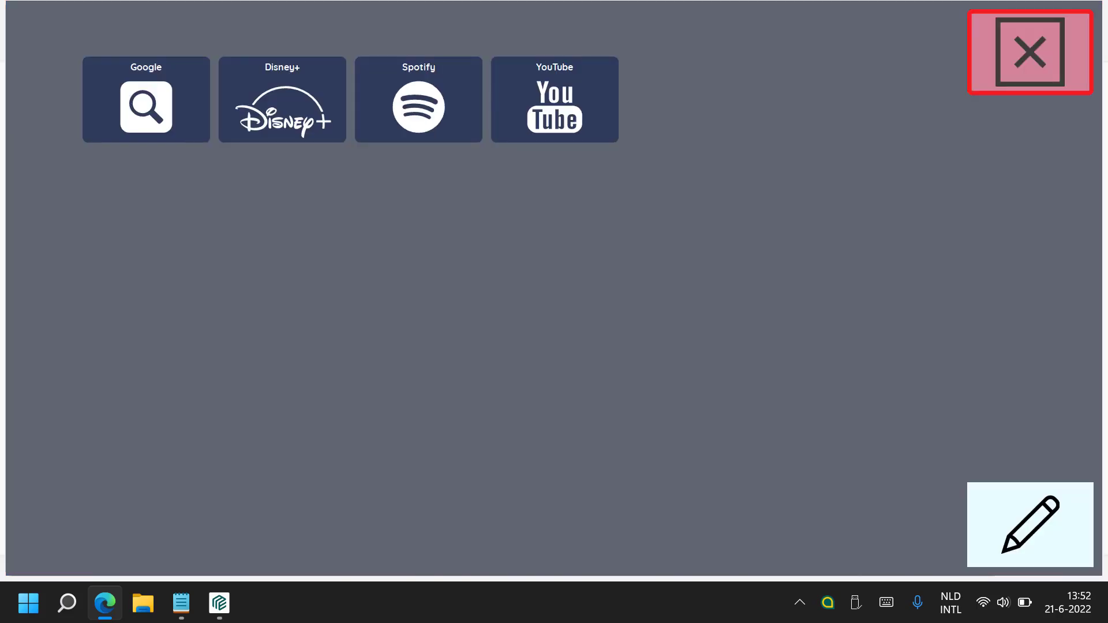
{"action": "key", "text": "space"}
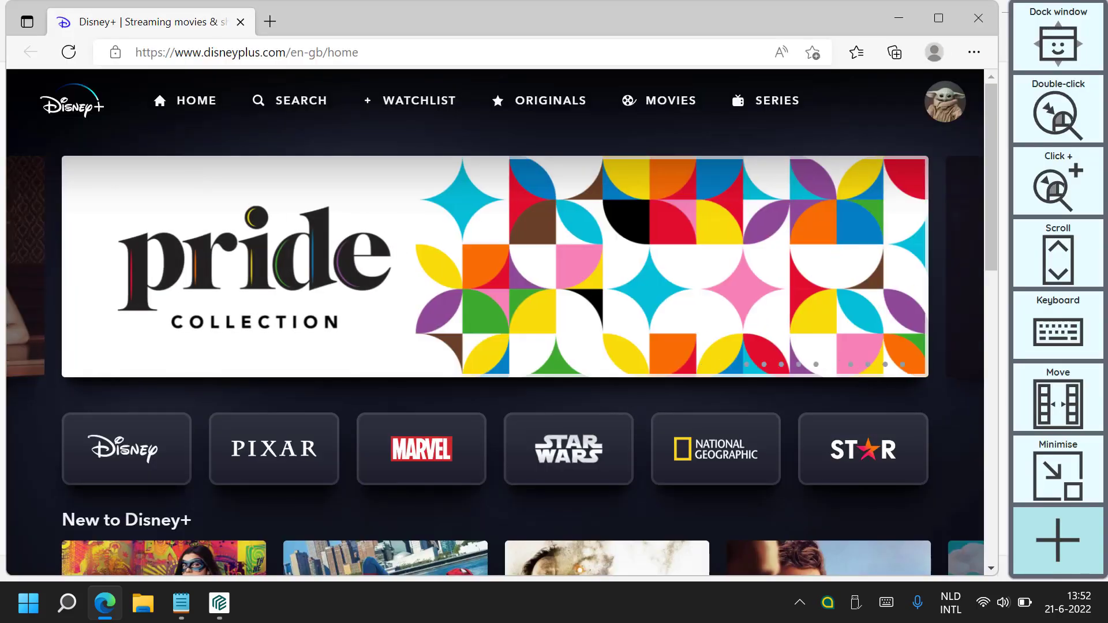